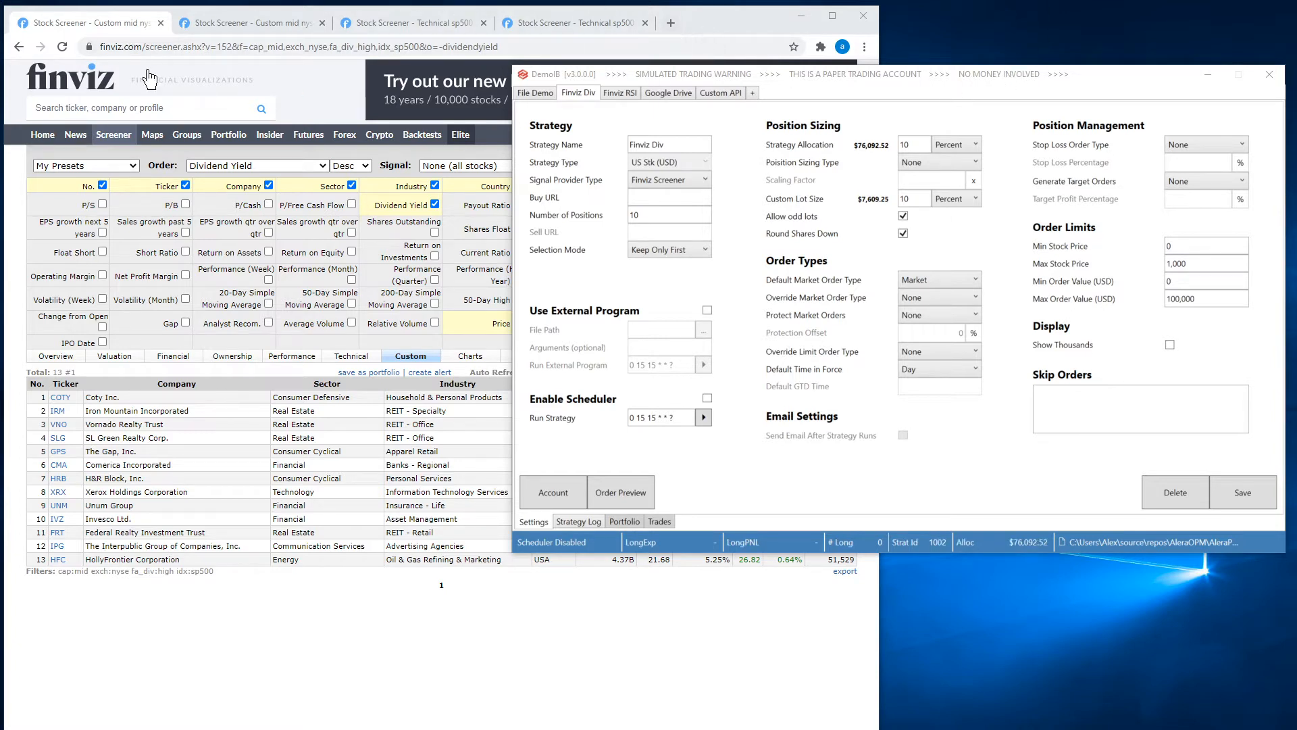
Copy the URL of the Finviz screener sorted by dividend yield into the Finviz Div strategy's Buy URL and save the strategy.
left_click(312, 78)
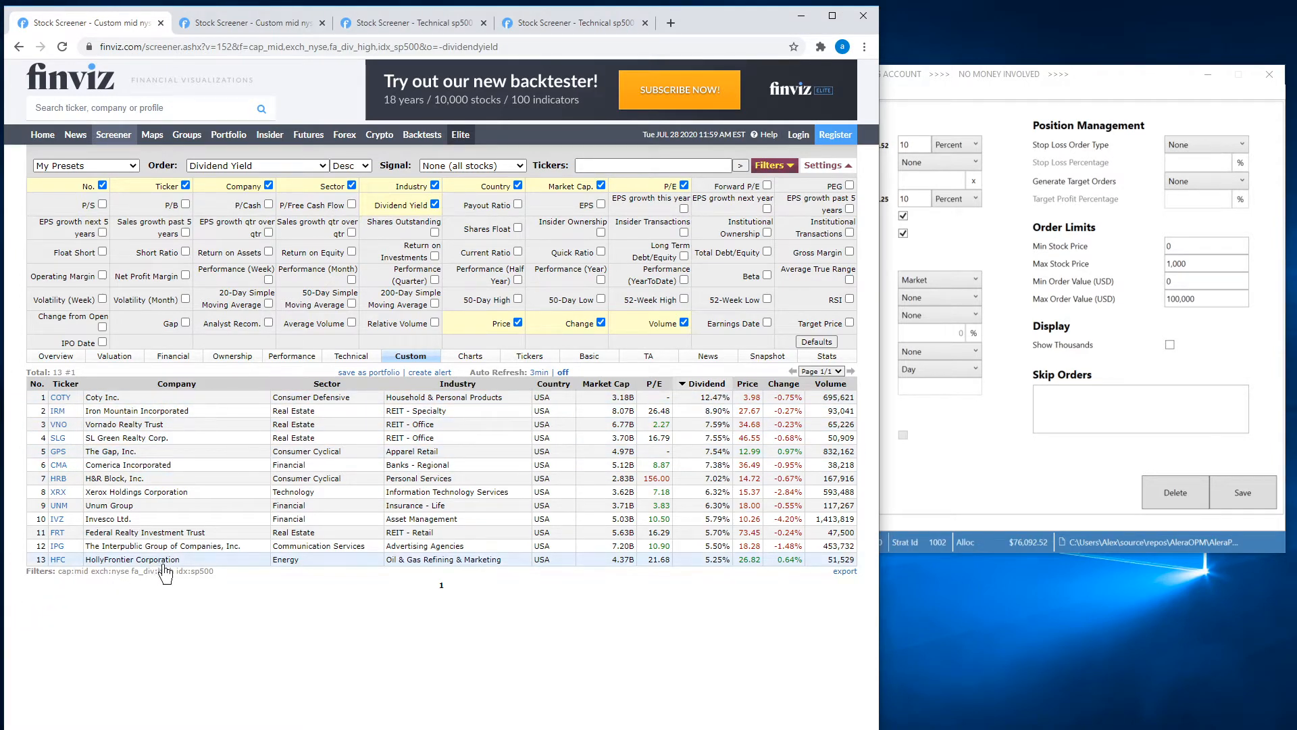
left_click(508, 46)
key("ctrl+c")
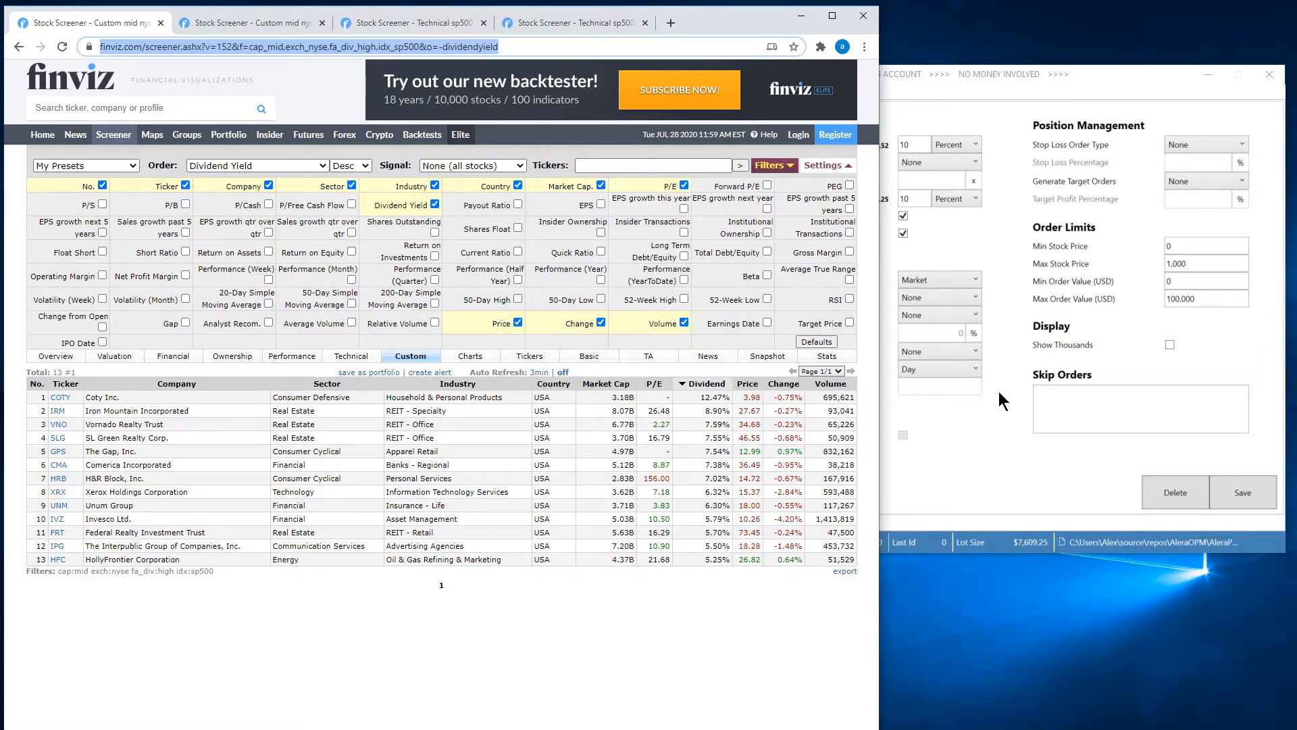
left_click(999, 428)
left_click(666, 198)
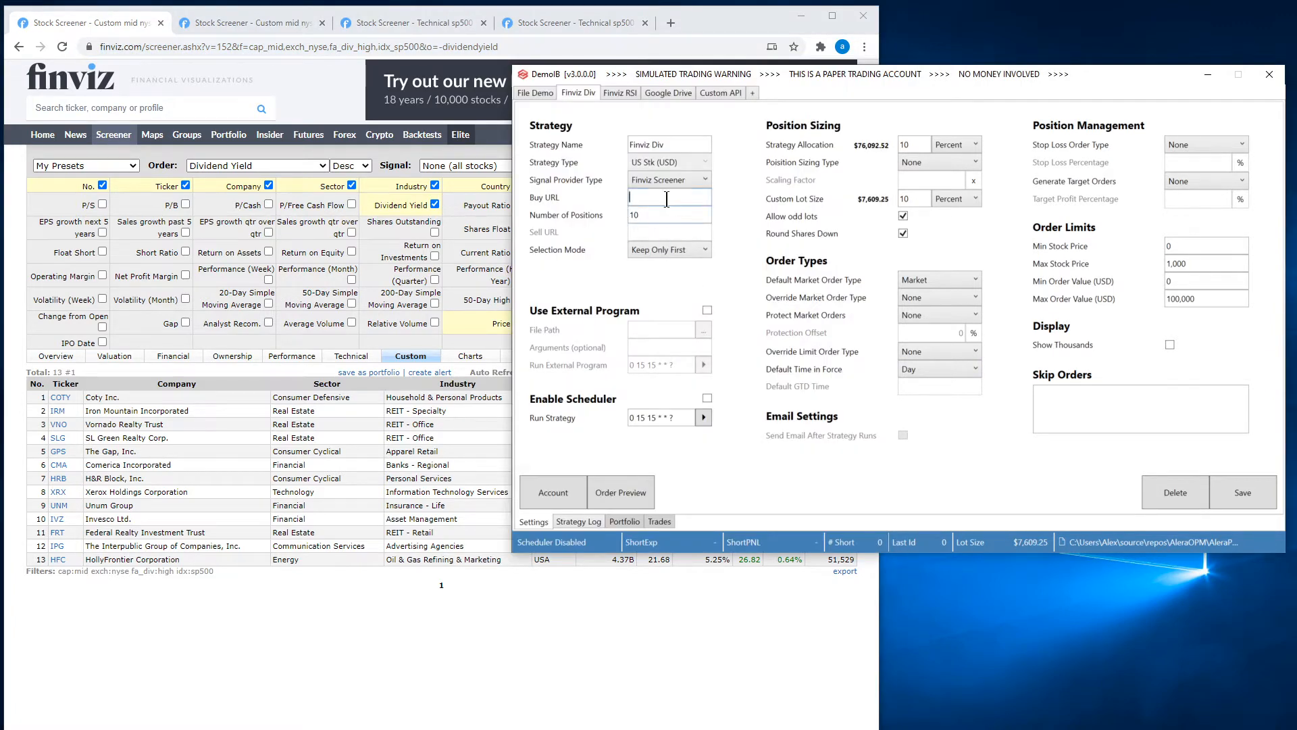
key("ctrl+v")
left_click(1259, 498)
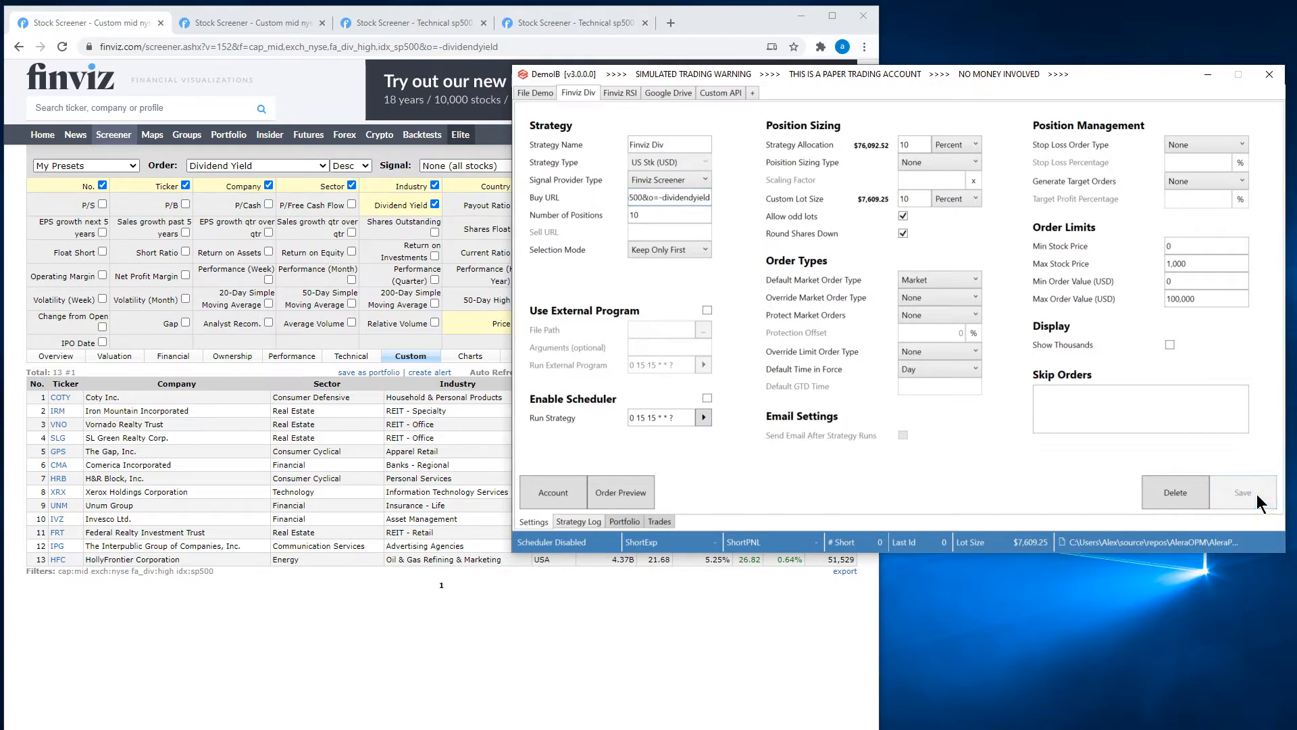
Preview the Finviz Div strategy's orders, check them against its number of positions and custom lot size, and close the preview.
left_click(625, 495)
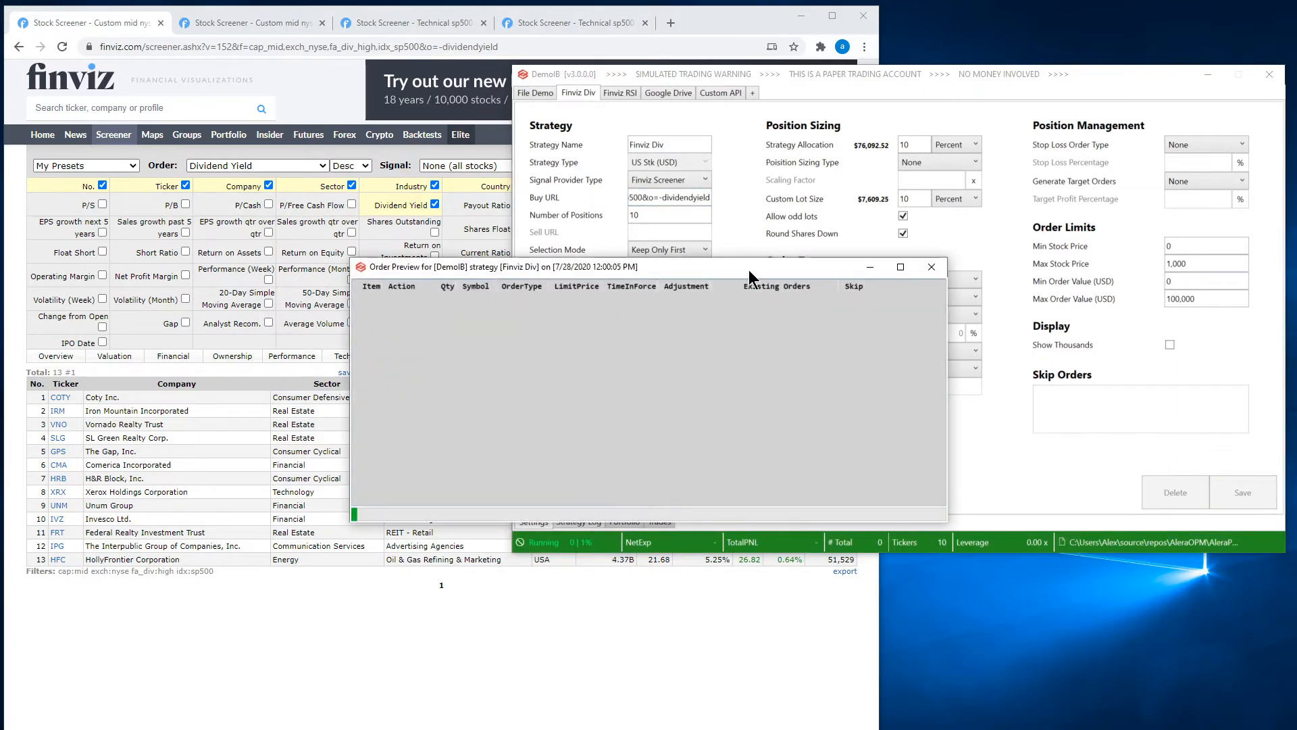
left_click_drag(766, 271, 660, 163)
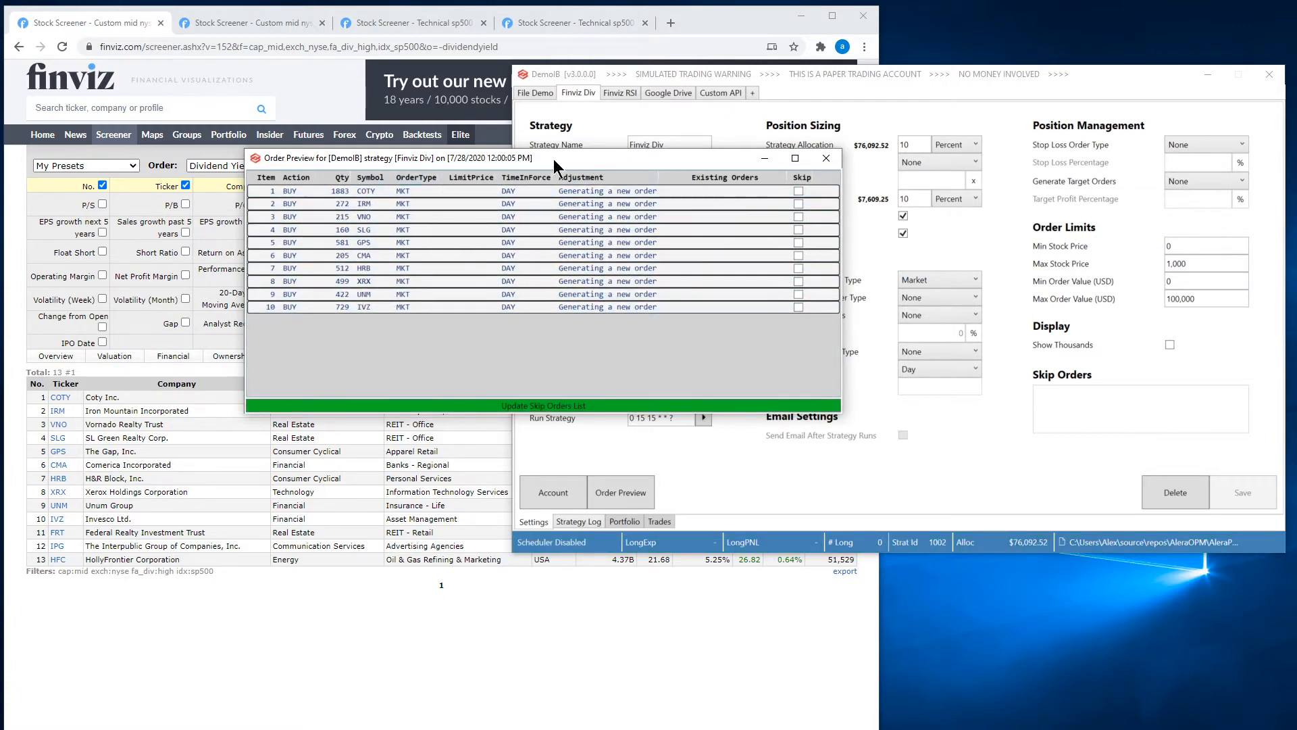
left_click_drag(588, 162, 444, 136)
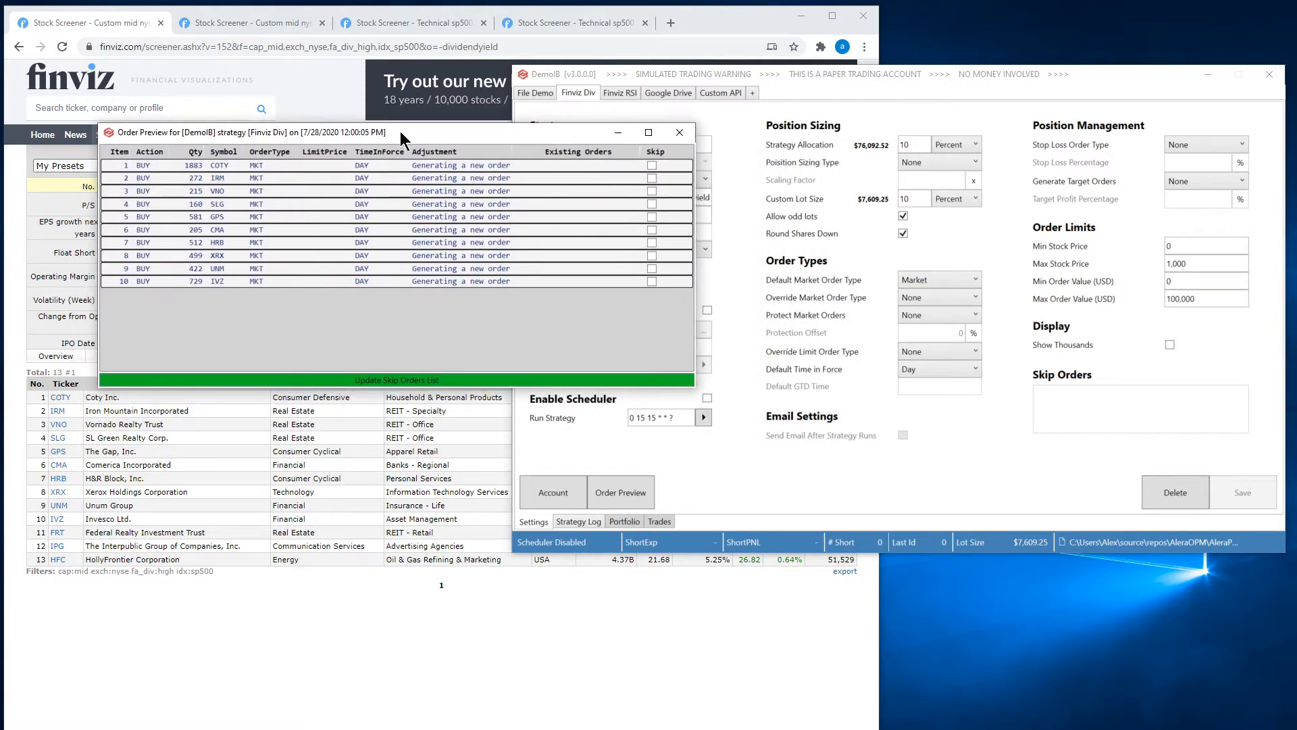
left_click(970, 80)
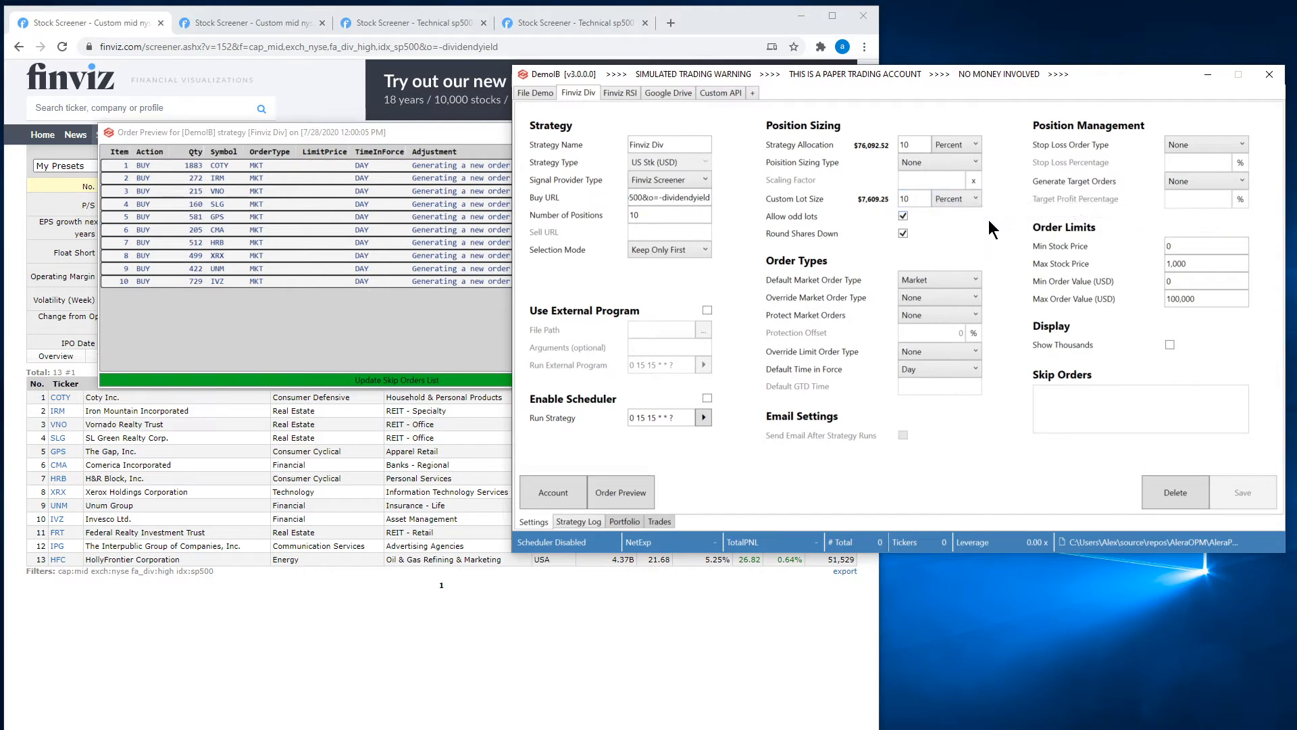
double_click(639, 215)
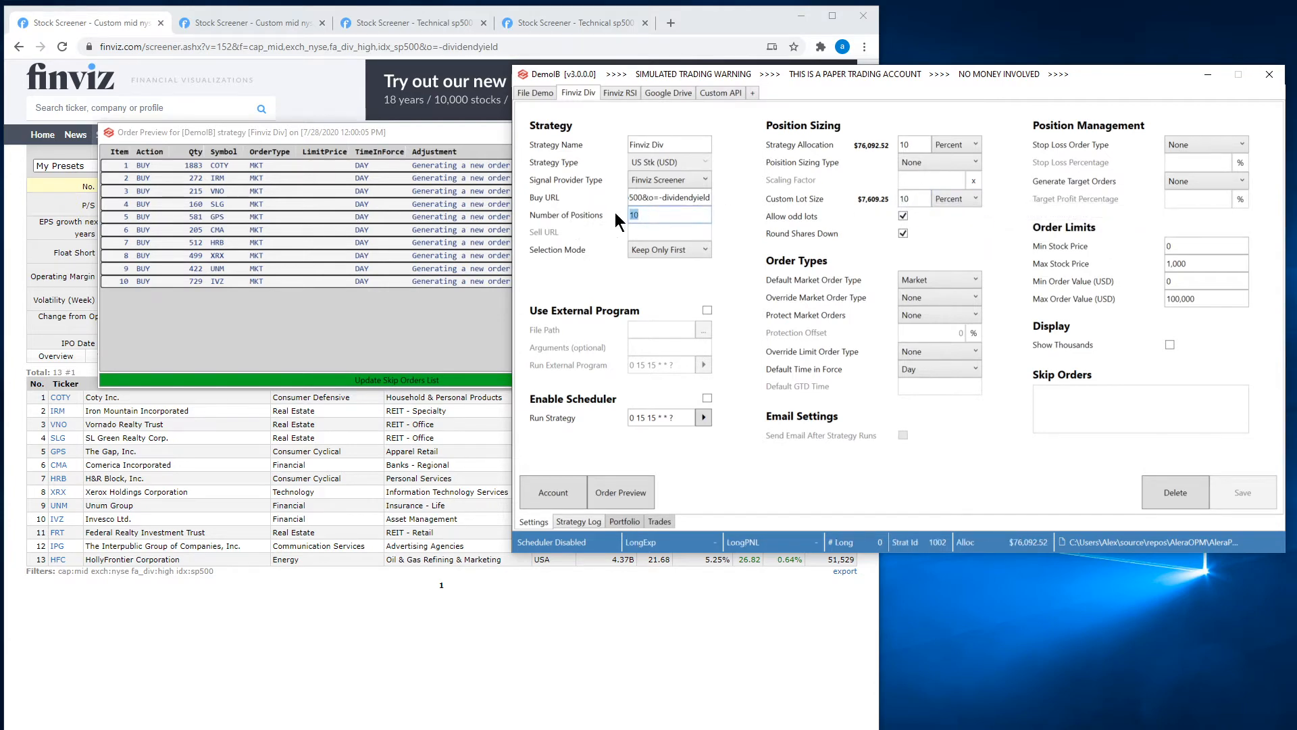
double_click(918, 199)
left_click(924, 202)
left_click(451, 322)
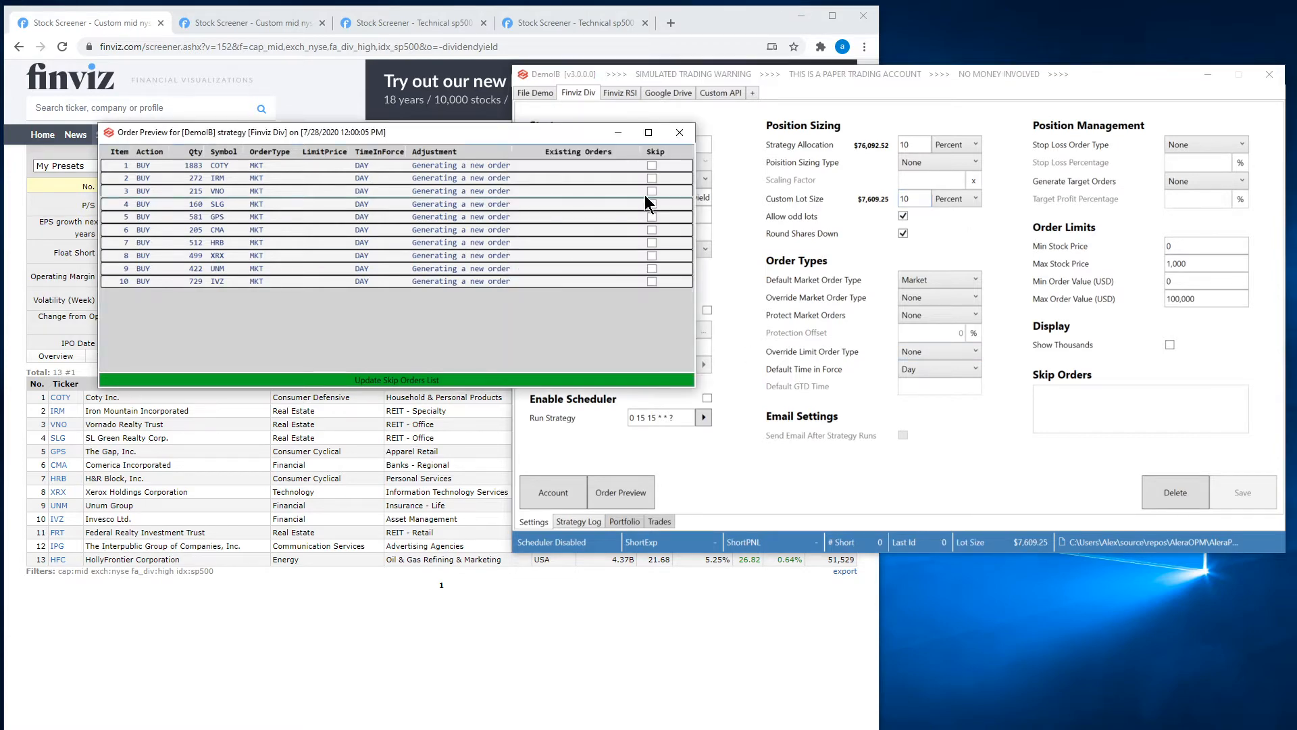
left_click(679, 132)
Run the Finviz Div strategy and show its portfolio positions beside the screener results.
left_click(702, 417)
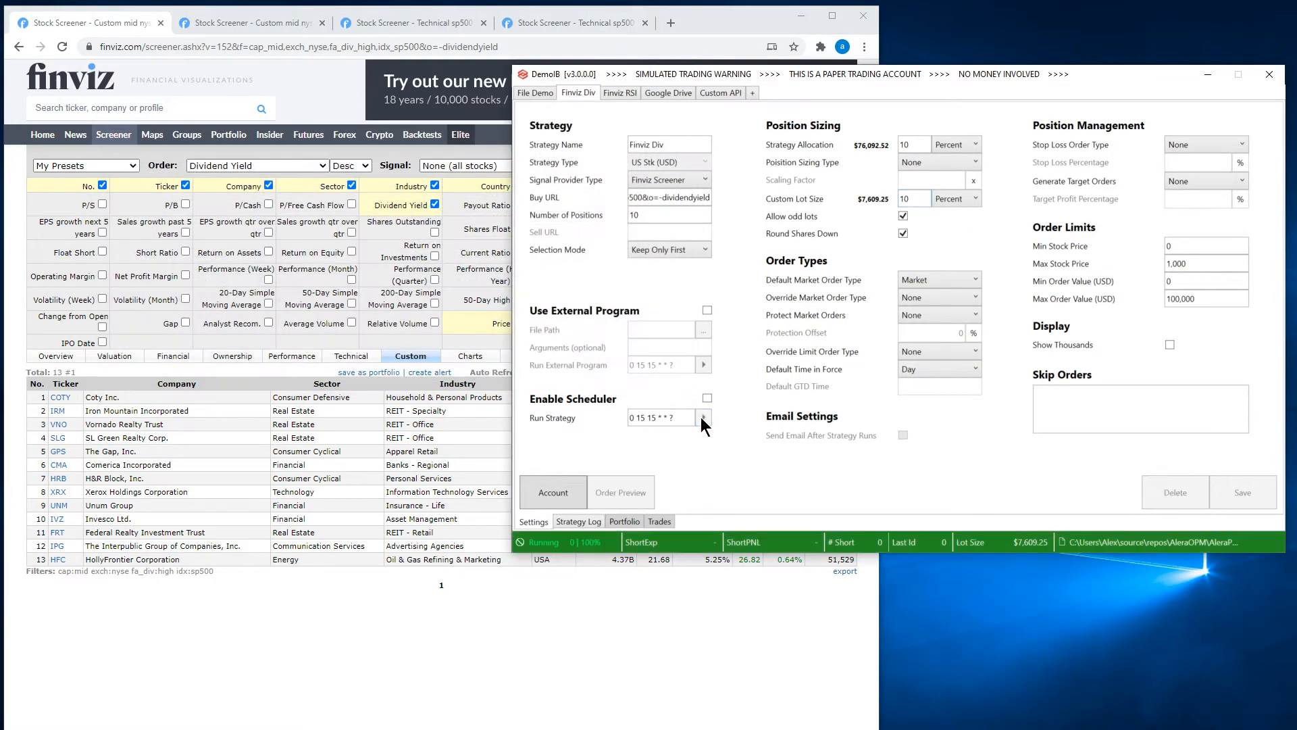
left_click(612, 520)
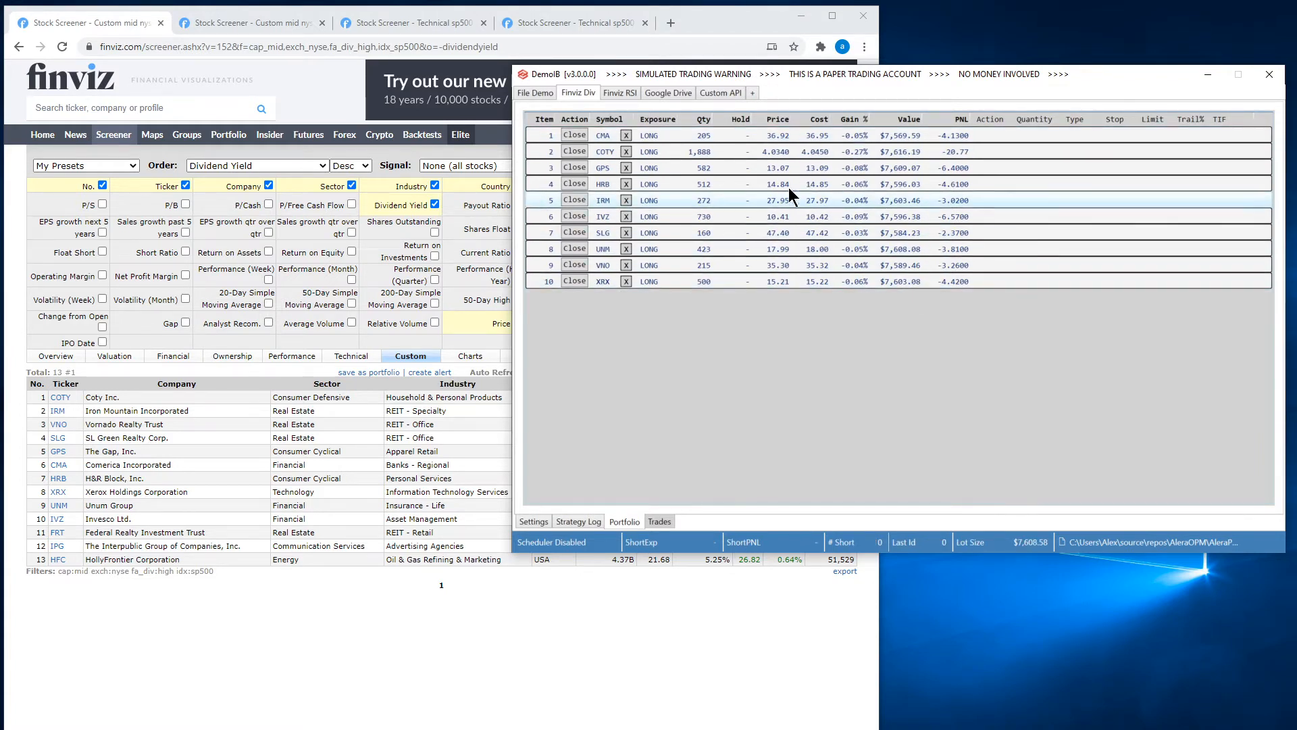
left_click_drag(892, 75, 864, 111)
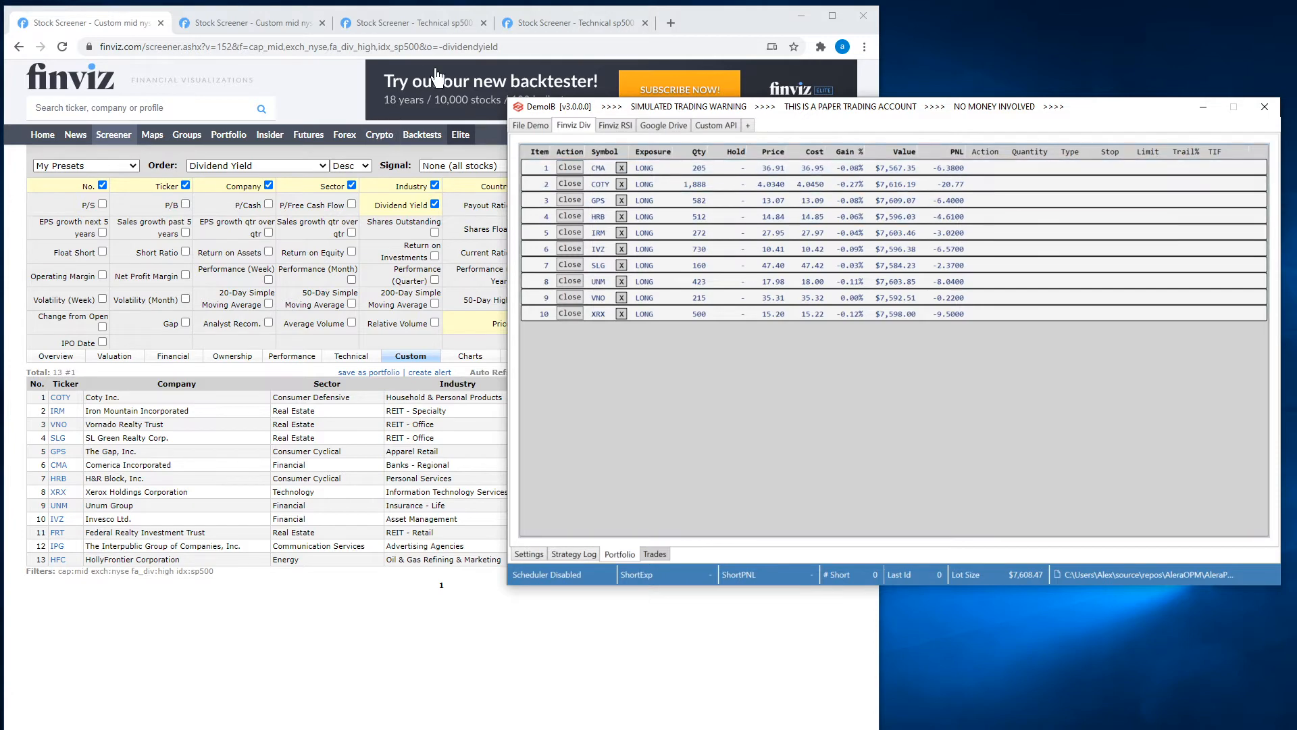
Replace the Finviz Div strategy's Buy URL with the URL of the Finviz screener sorted by volume.
left_click(256, 25)
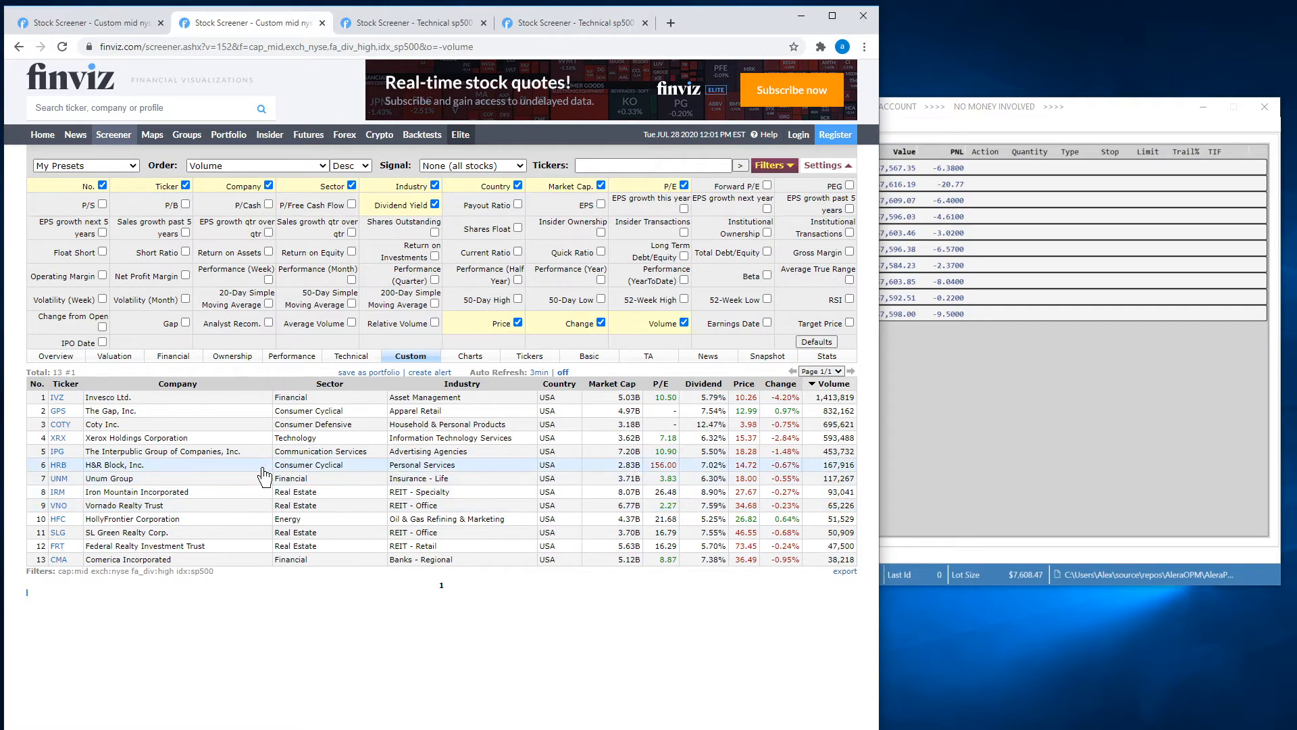
double_click(444, 50)
left_click_drag(528, 46, 78, 32)
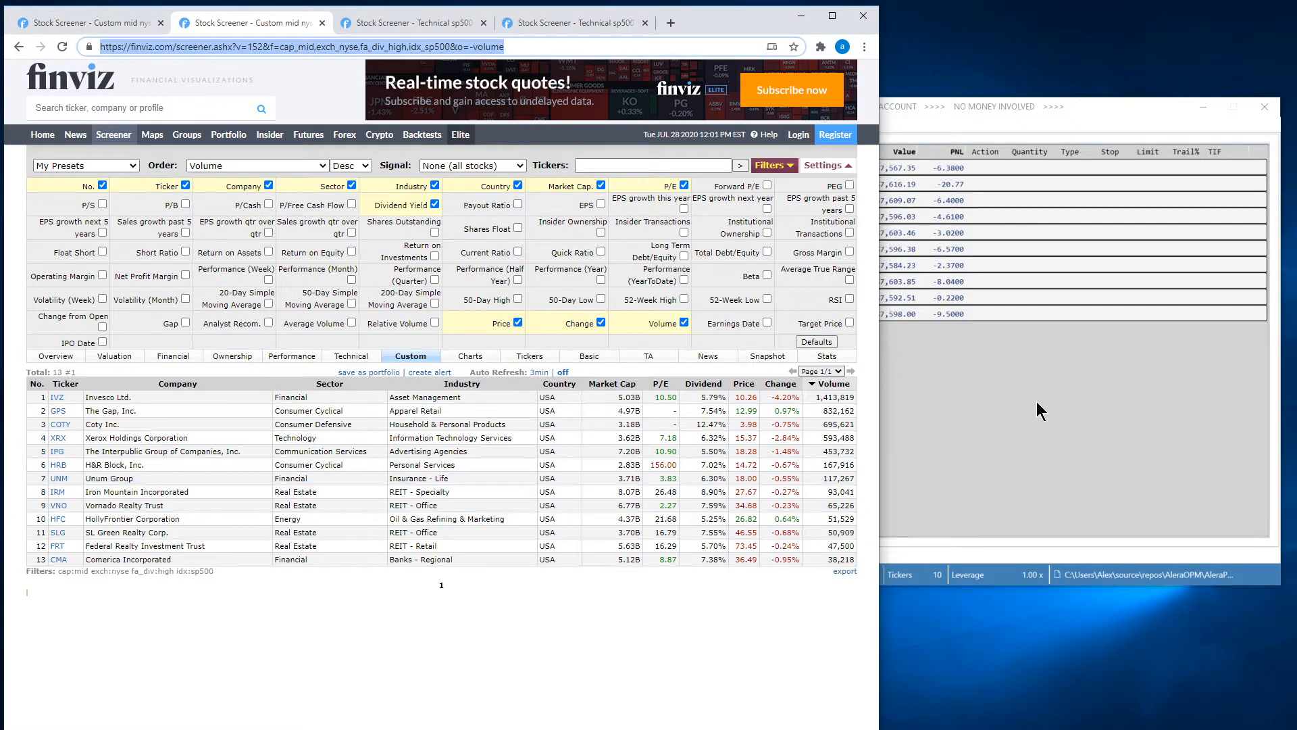
left_click(1037, 409)
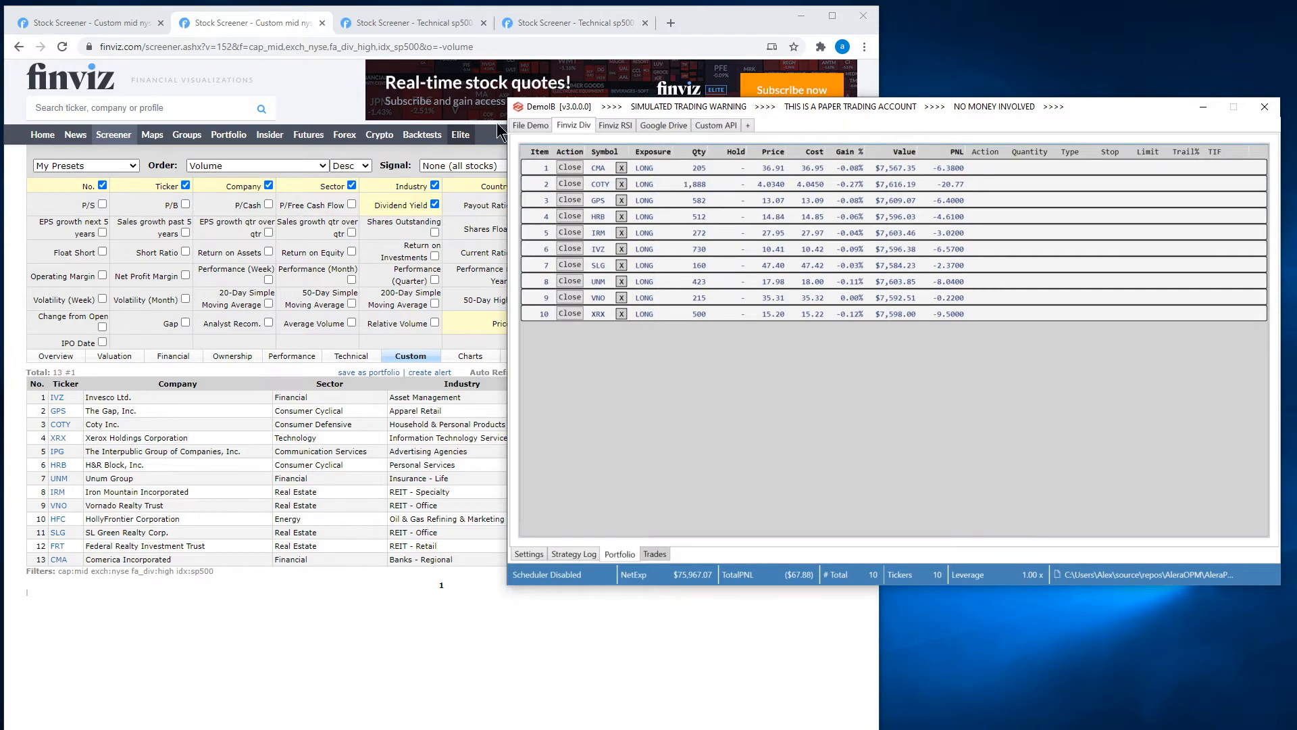
left_click(530, 554)
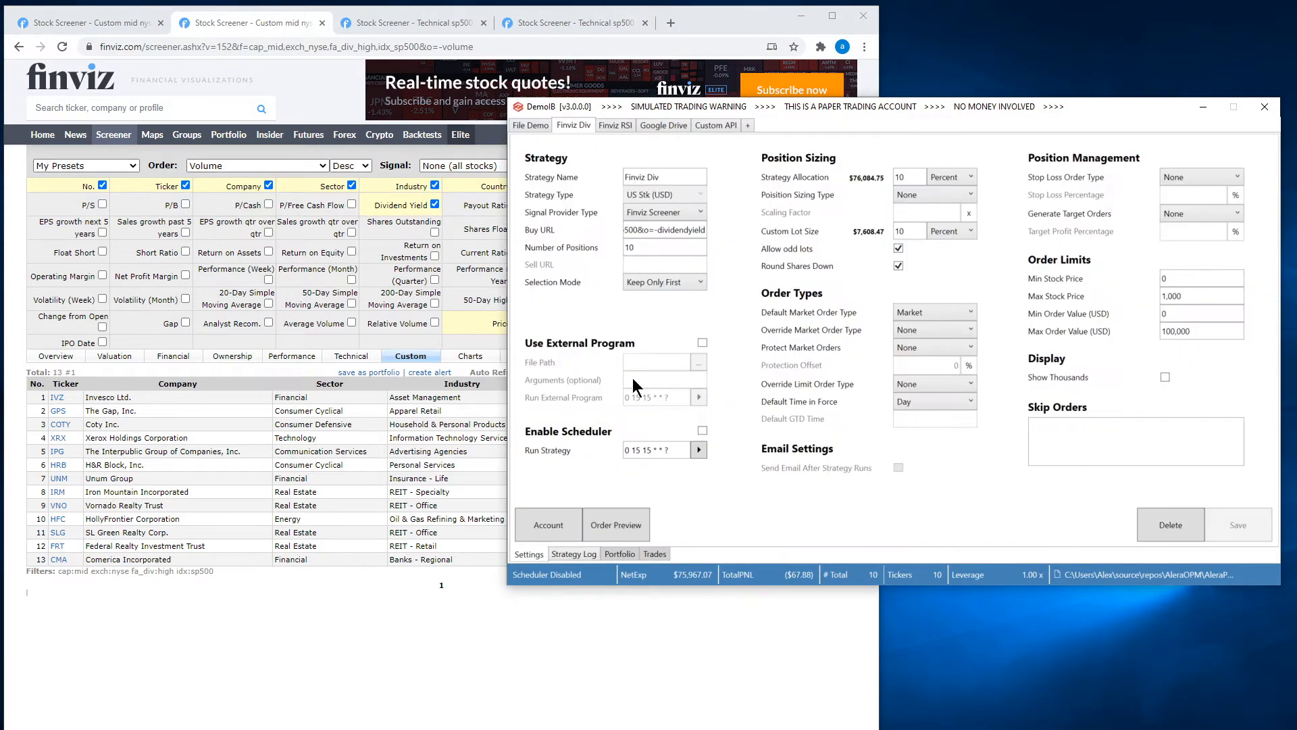
triple_click(682, 231)
key("ctrl+v")
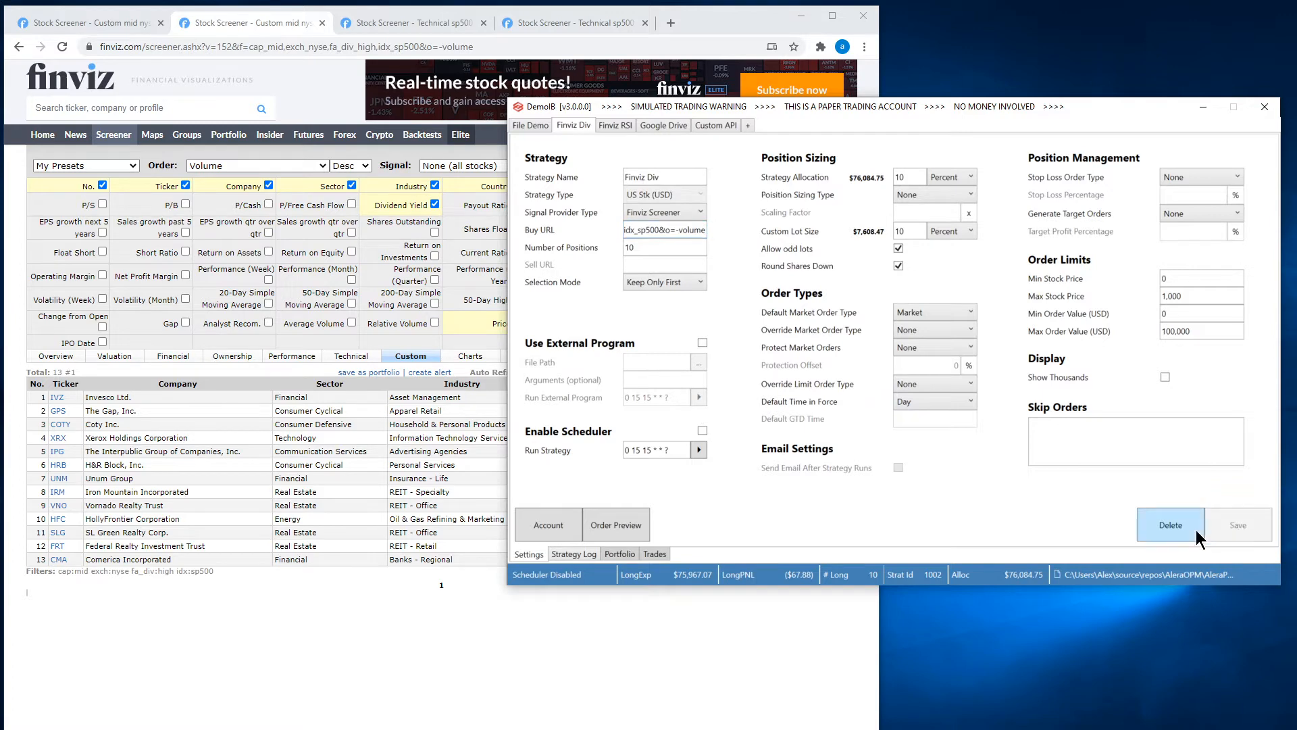
Preview the orders generated from the volume-sorted screener, compare them with the screener list, and close the preview.
left_click(645, 526)
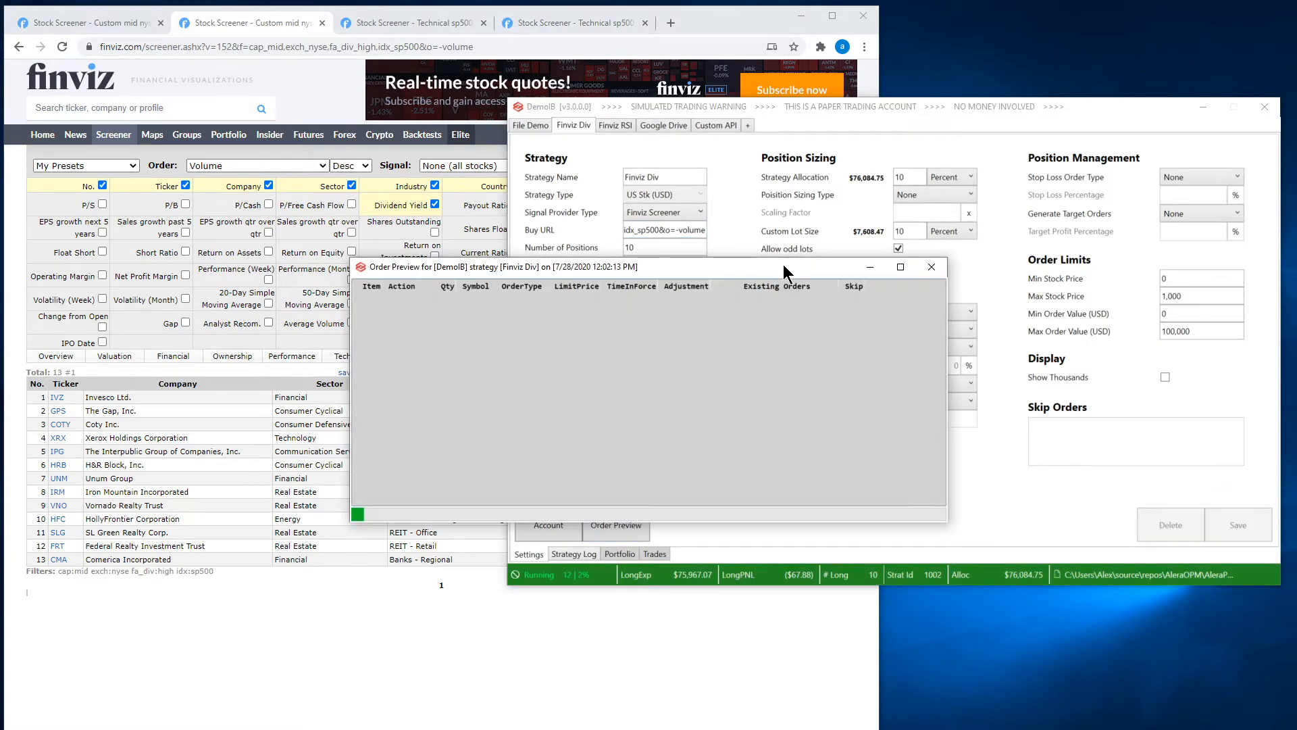
left_click_drag(787, 263, 642, 194)
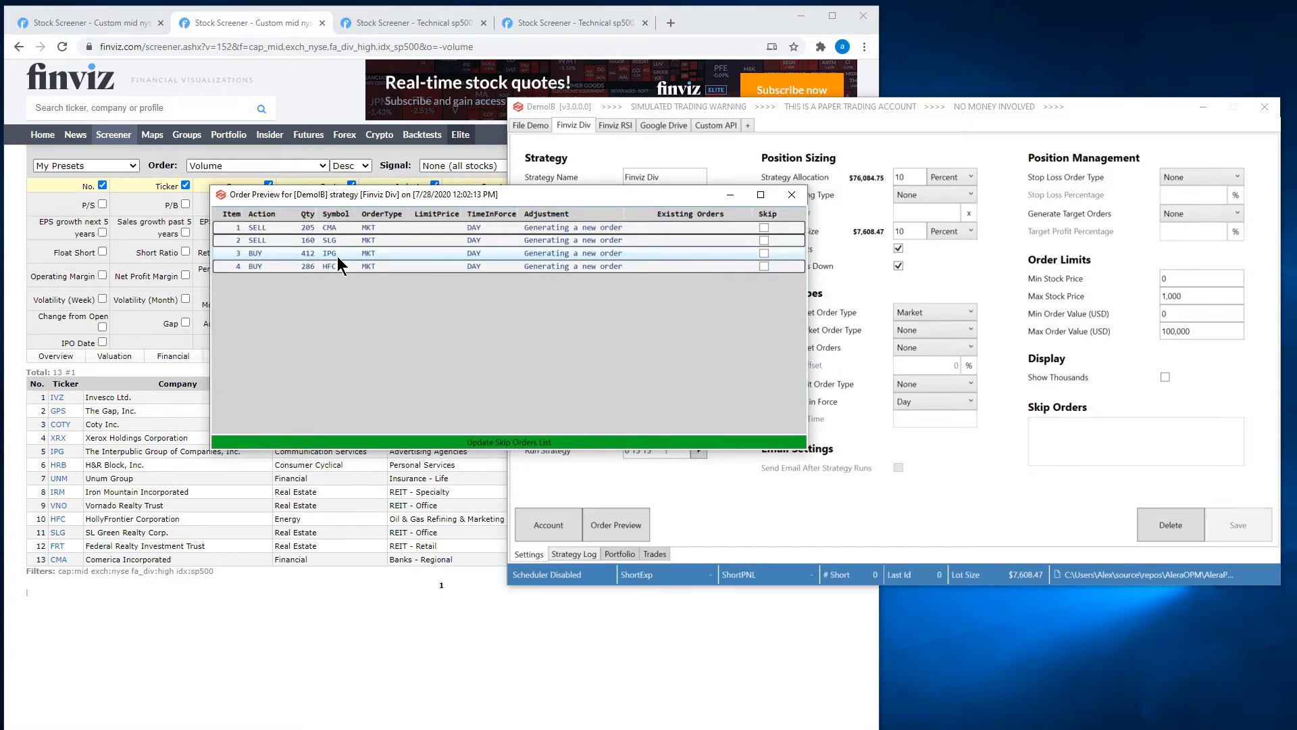
left_click(791, 195)
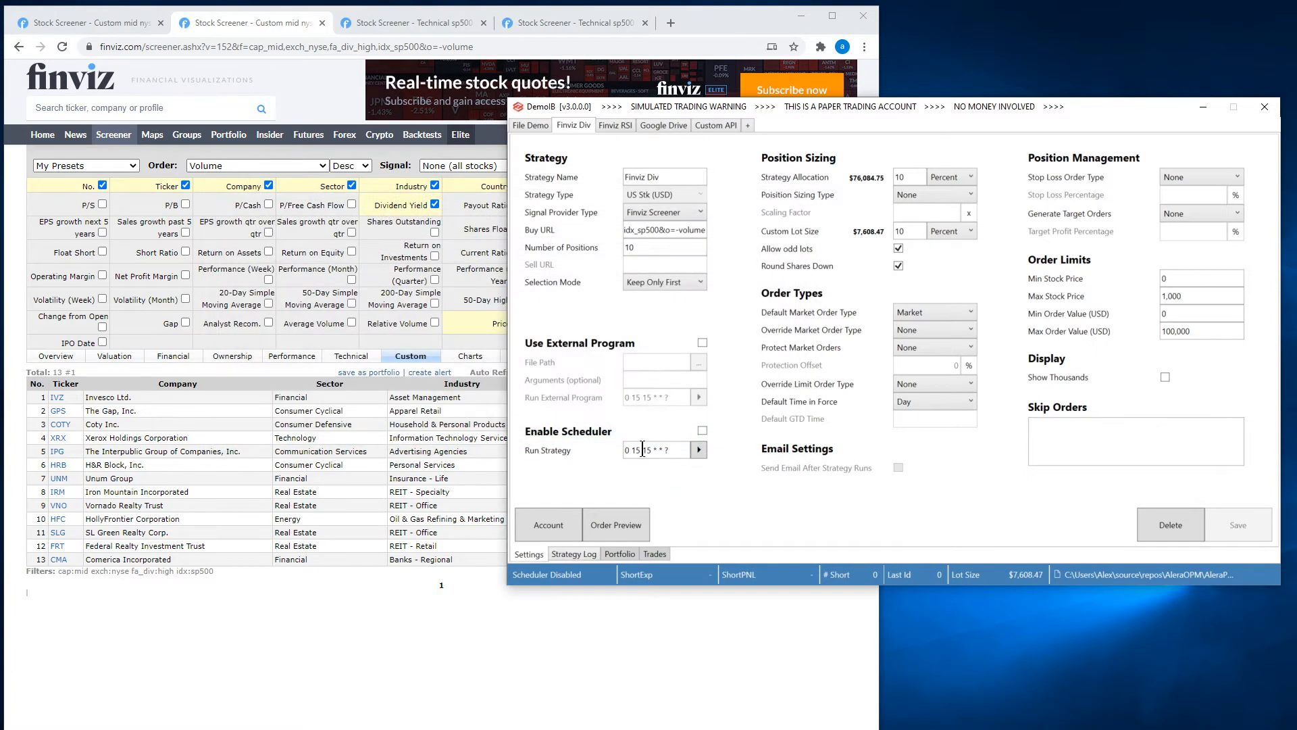
Run the strategy with the volume-sorted screener and show the updated portfolio.
left_click(698, 450)
left_click(622, 554)
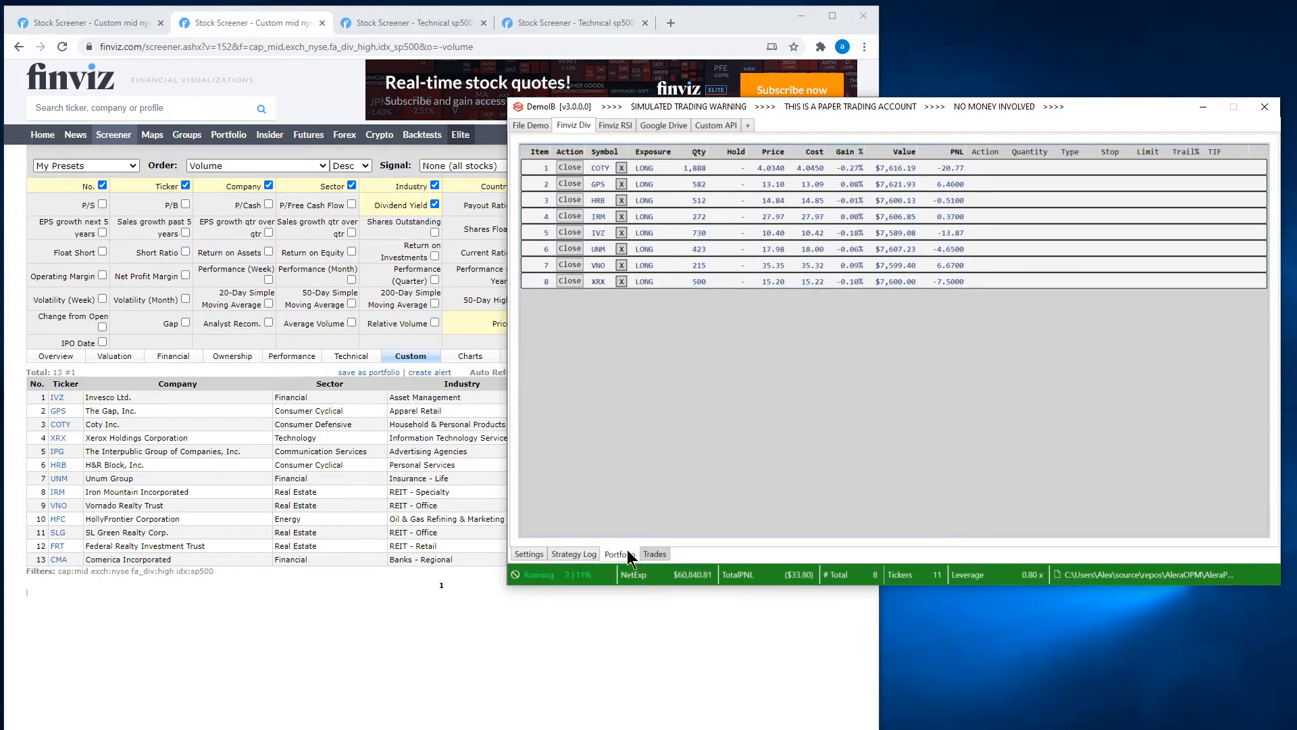
Examine the latest run's close and buy order entries in the strategy log, and recheck the portfolio positions.
left_click(590, 556)
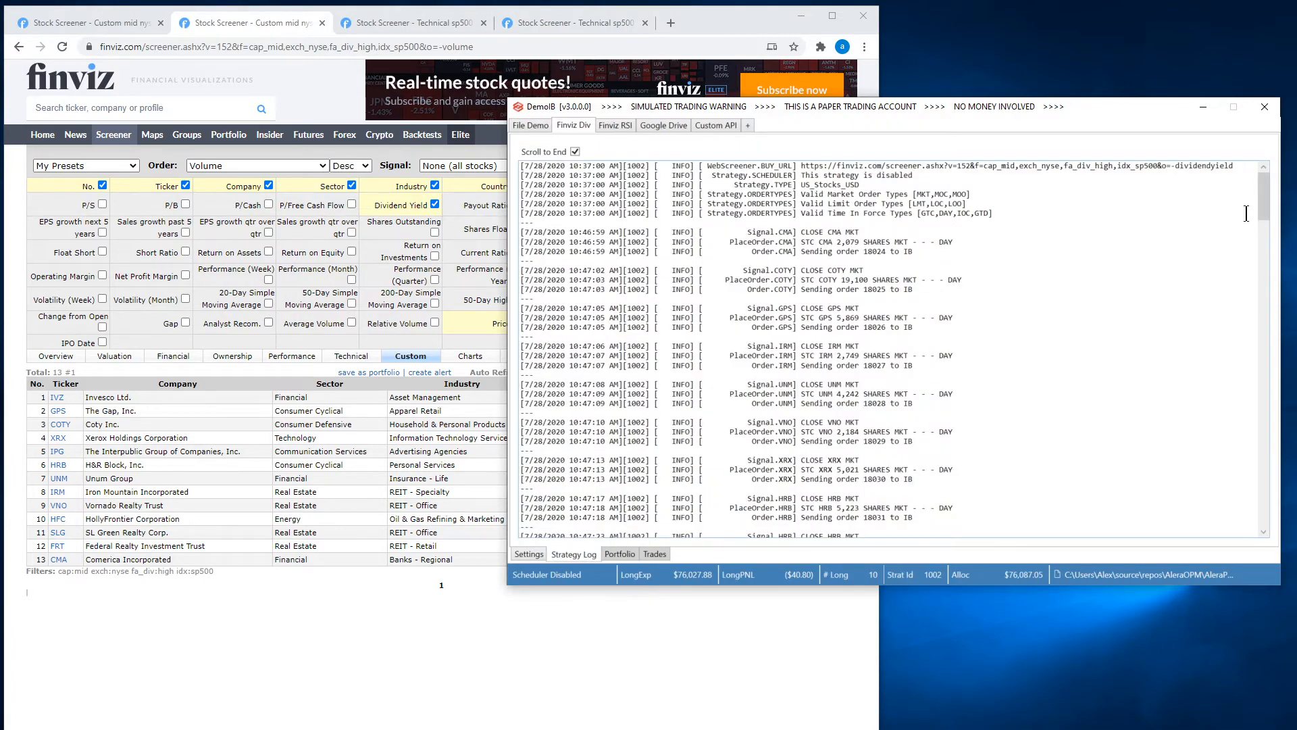
left_click_drag(1263, 202, 1242, 527)
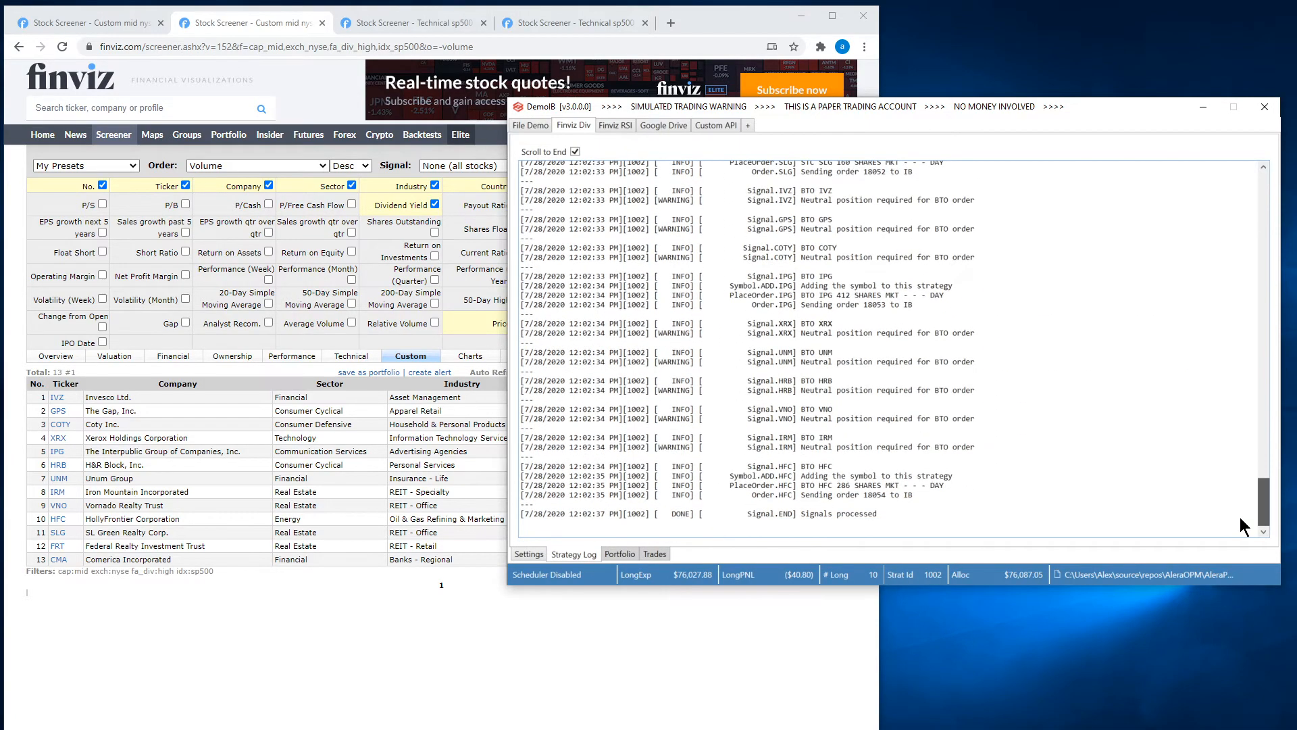
scroll(957, 430, "up", 4)
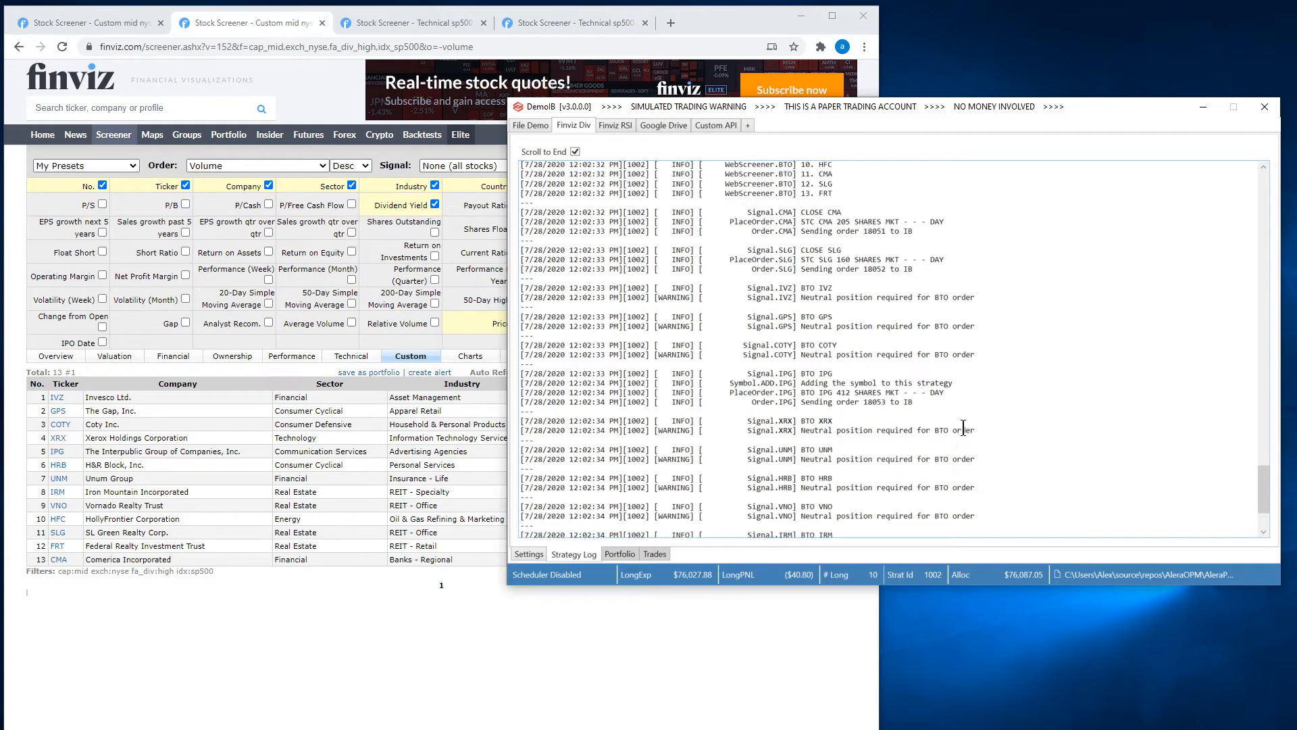
left_click_drag(801, 248, 914, 309)
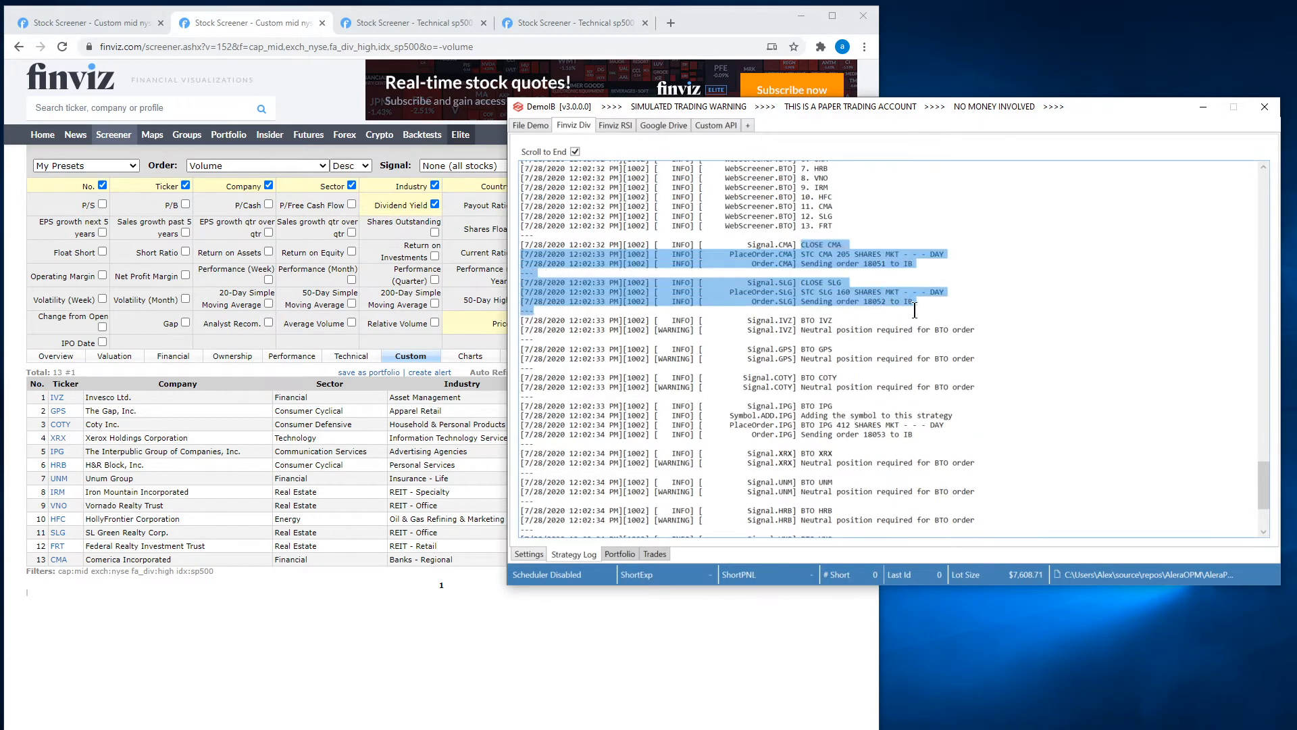
left_click(931, 238)
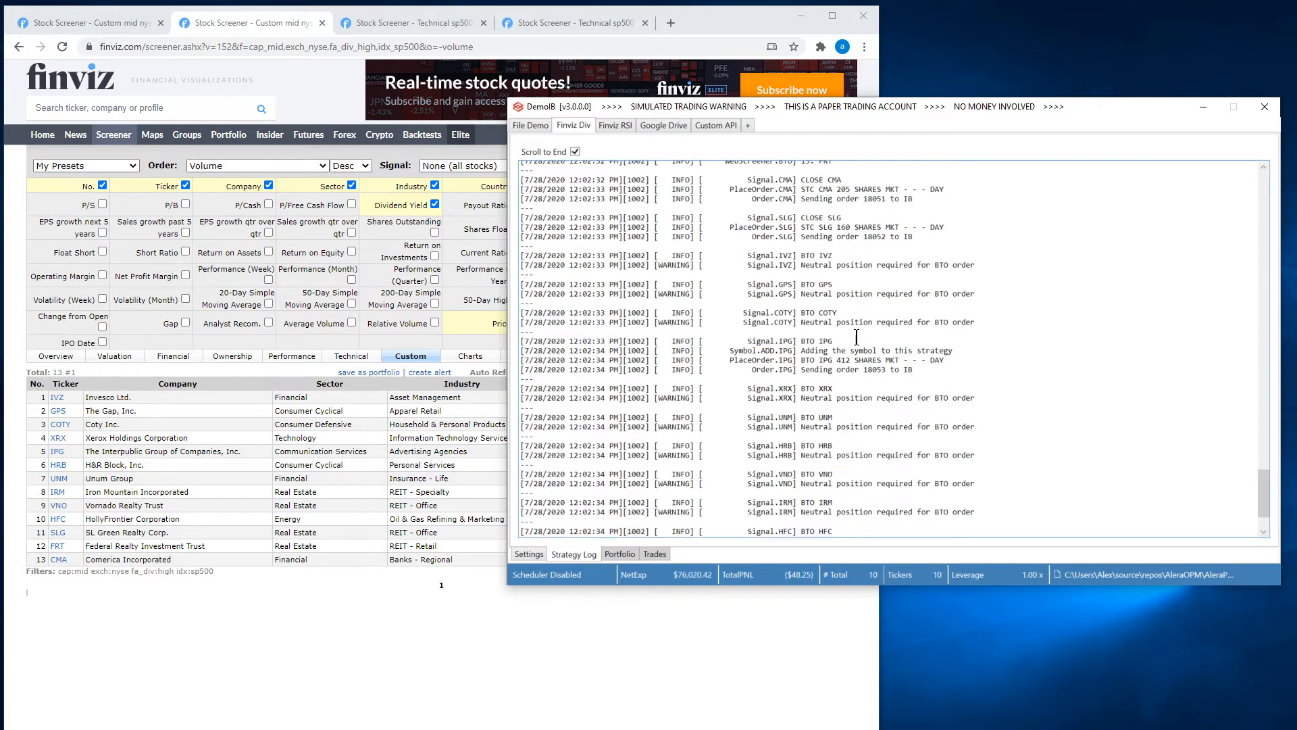
scroll(797, 345, "down", 2)
left_click_drag(797, 345, 919, 370)
left_click(919, 369)
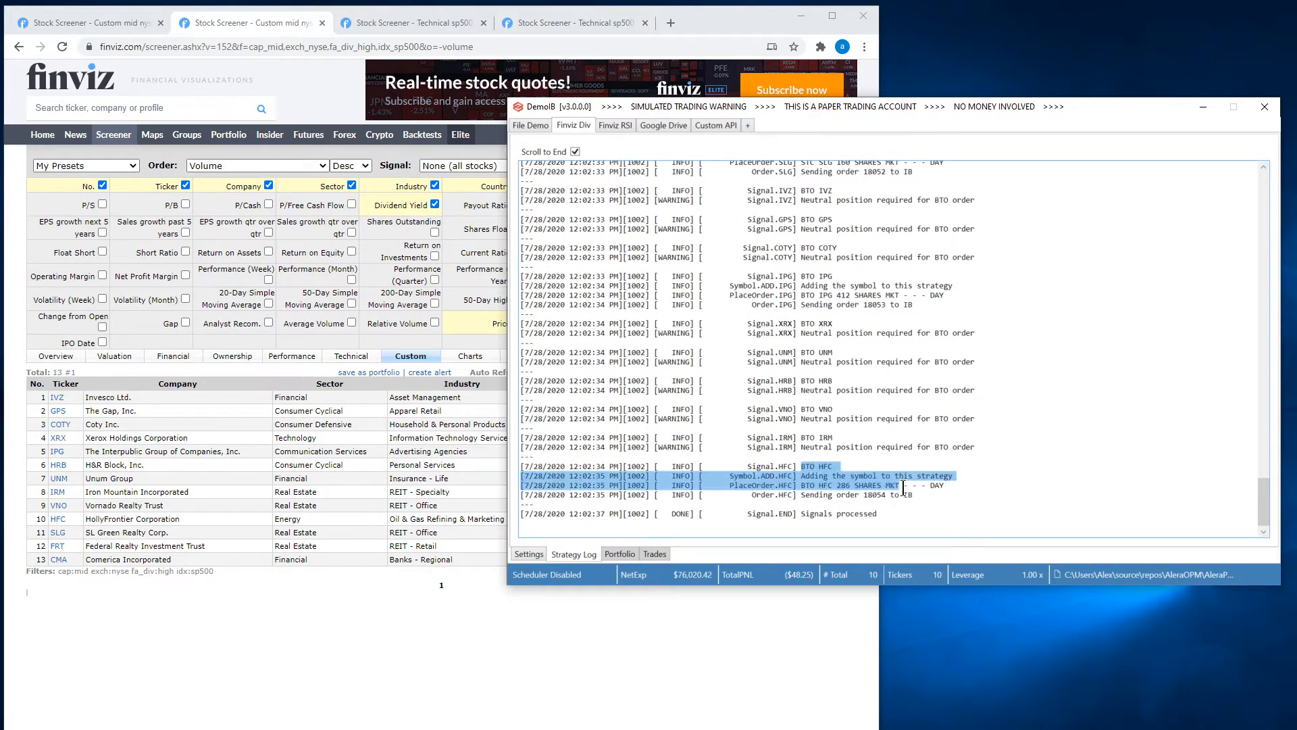
left_click(620, 553)
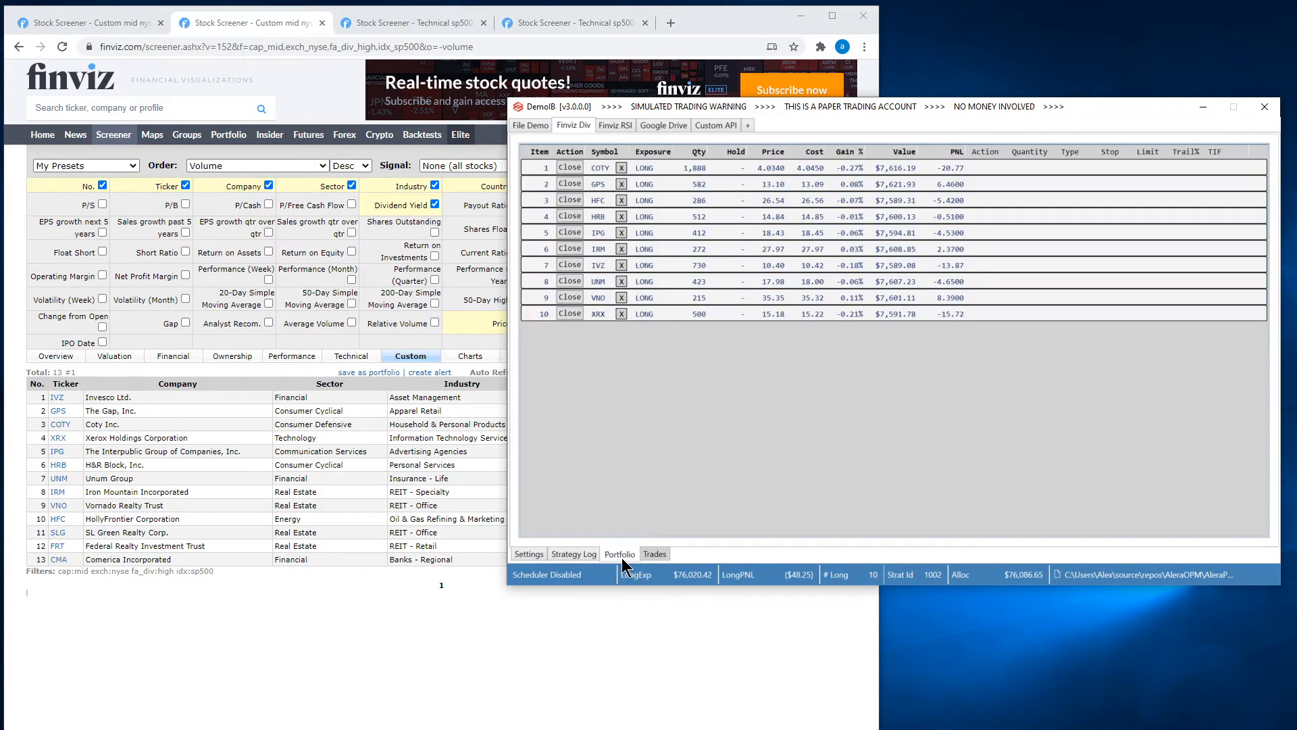
Set the Finviz Div strategy's selection mode to Prioritize First and save the strategy.
left_click(540, 557)
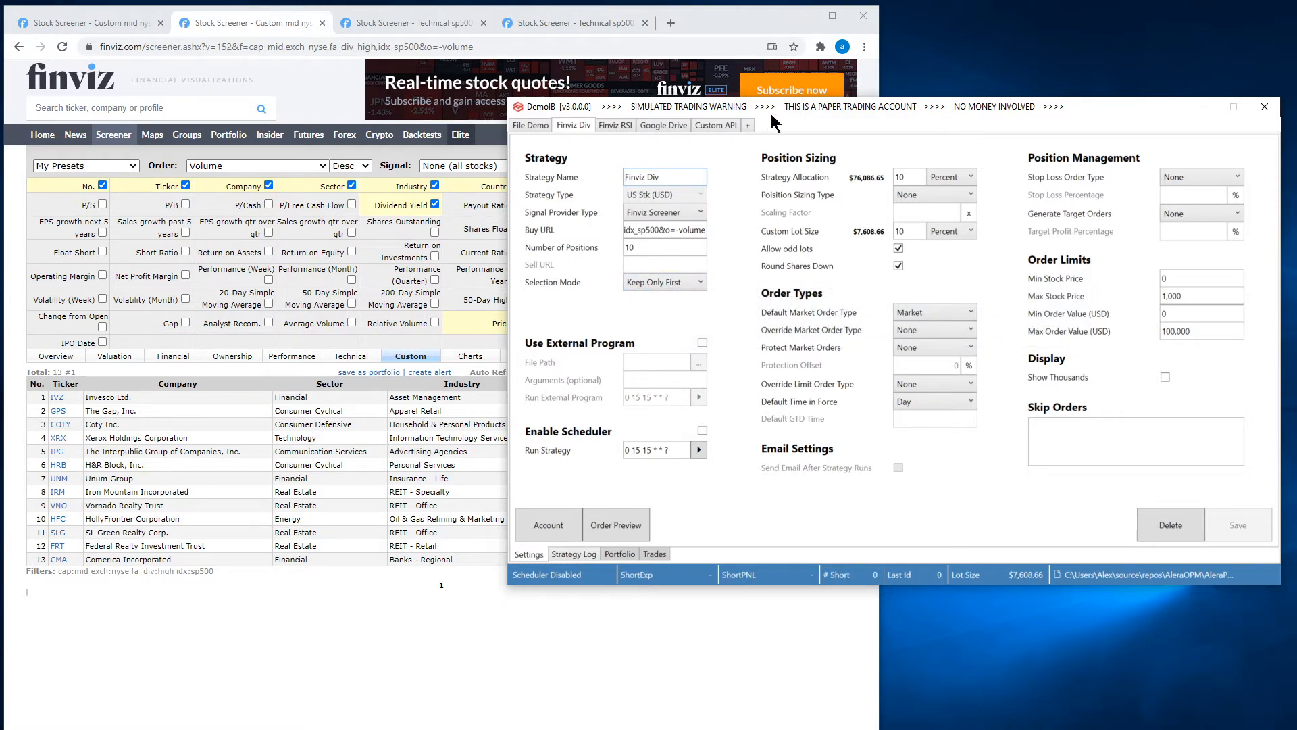
left_click_drag(881, 106, 881, 137)
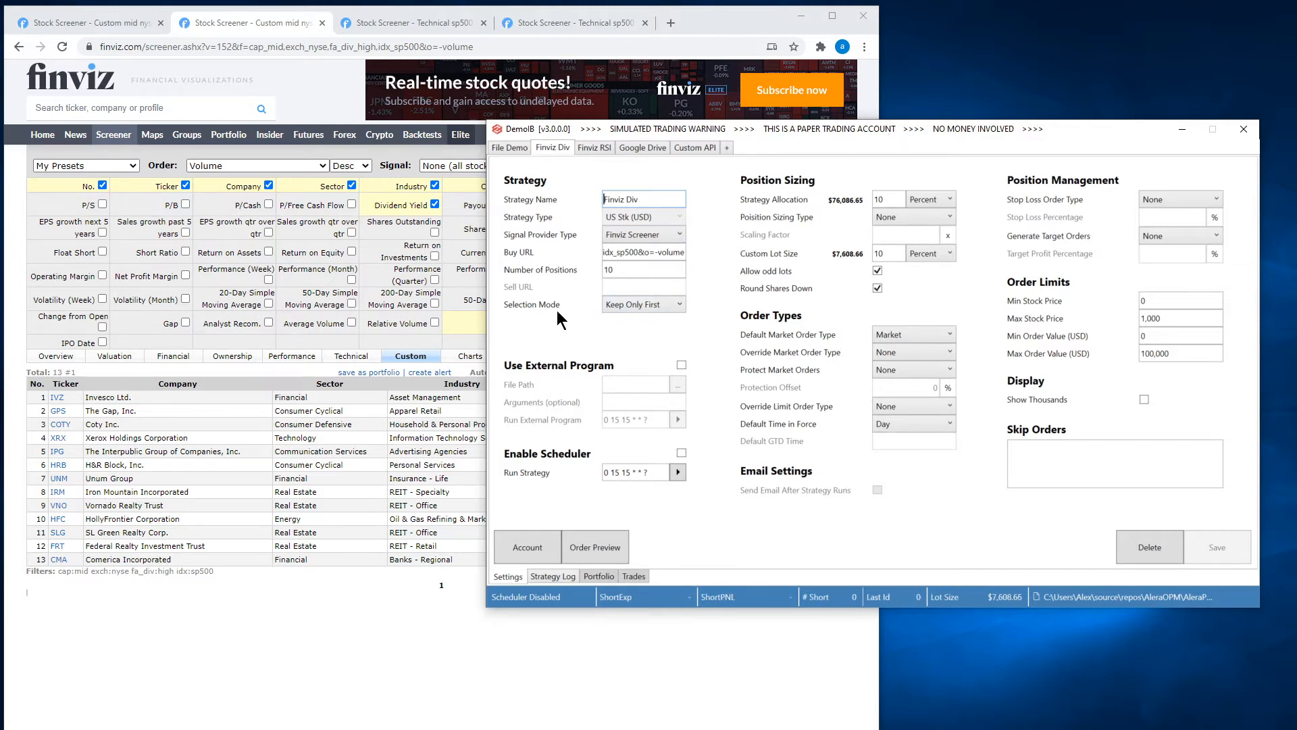
left_click(655, 308)
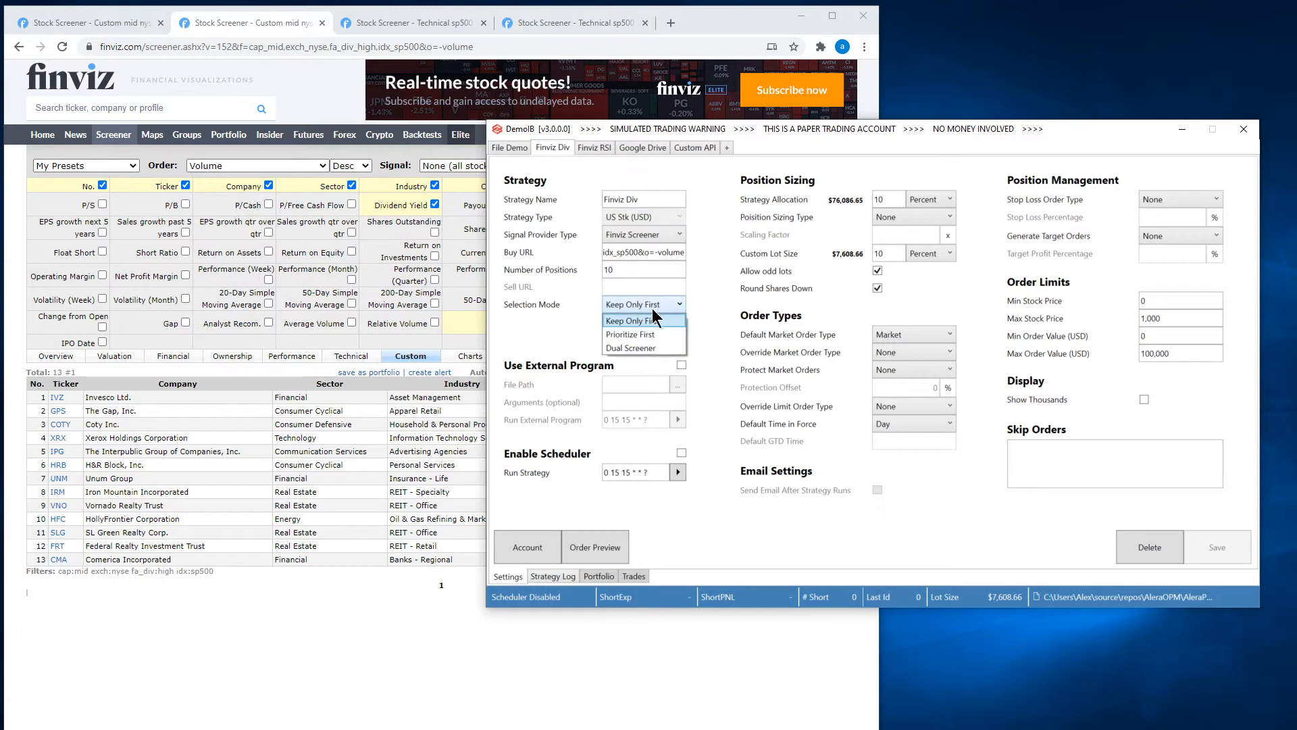
left_click(649, 337)
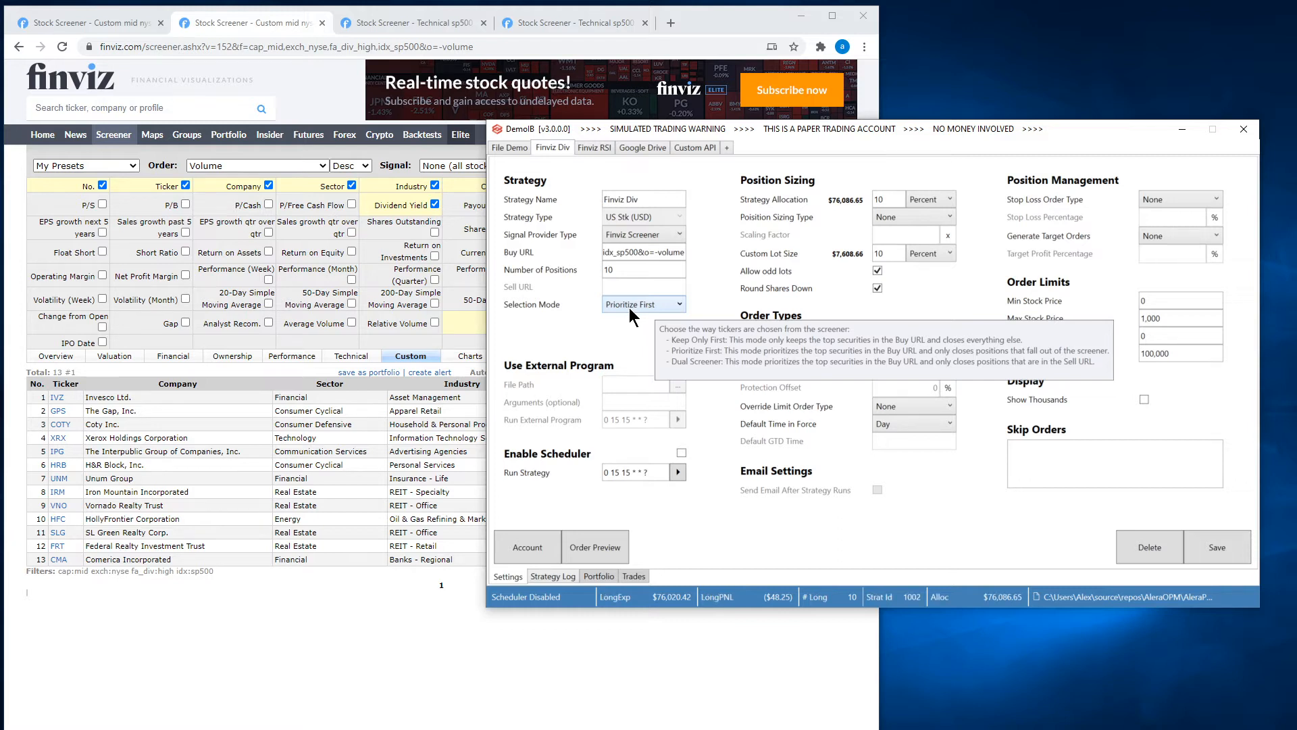
left_click(1233, 542)
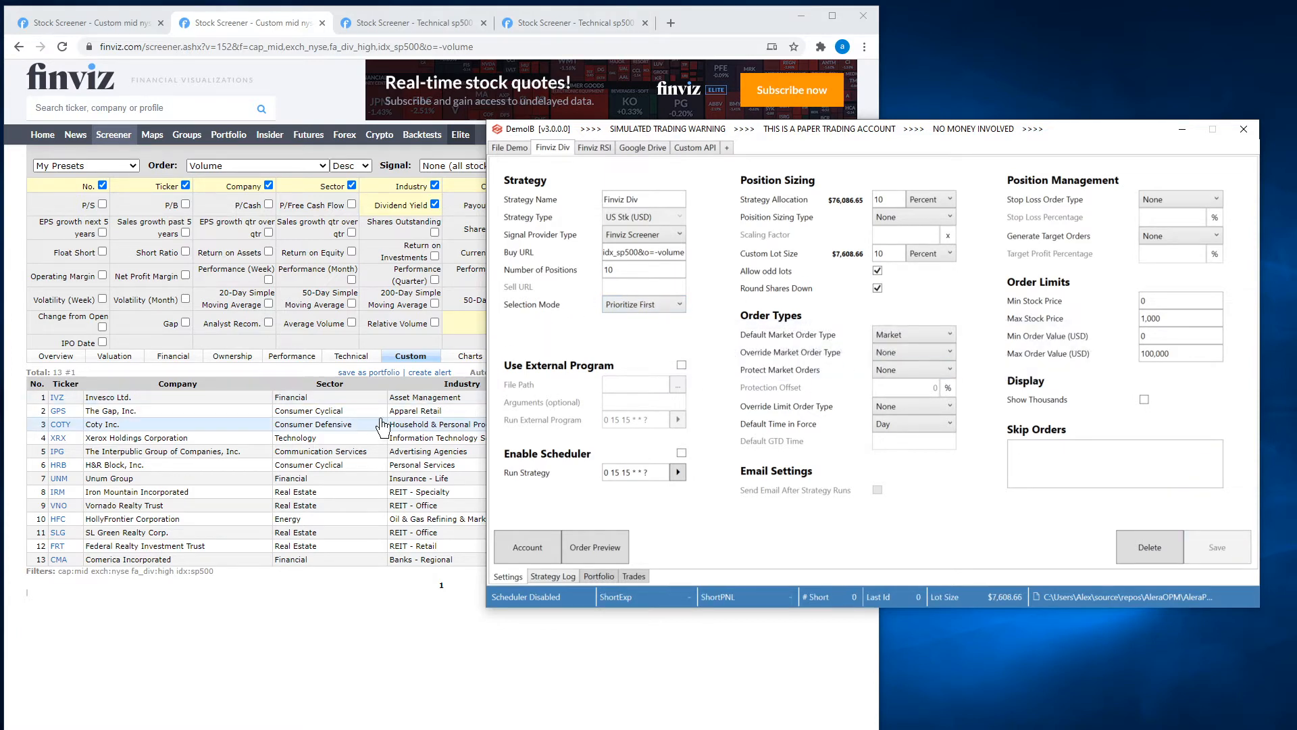
Preview the strategy's orders under the Prioritize First selection mode and close the preview.
left_click(615, 549)
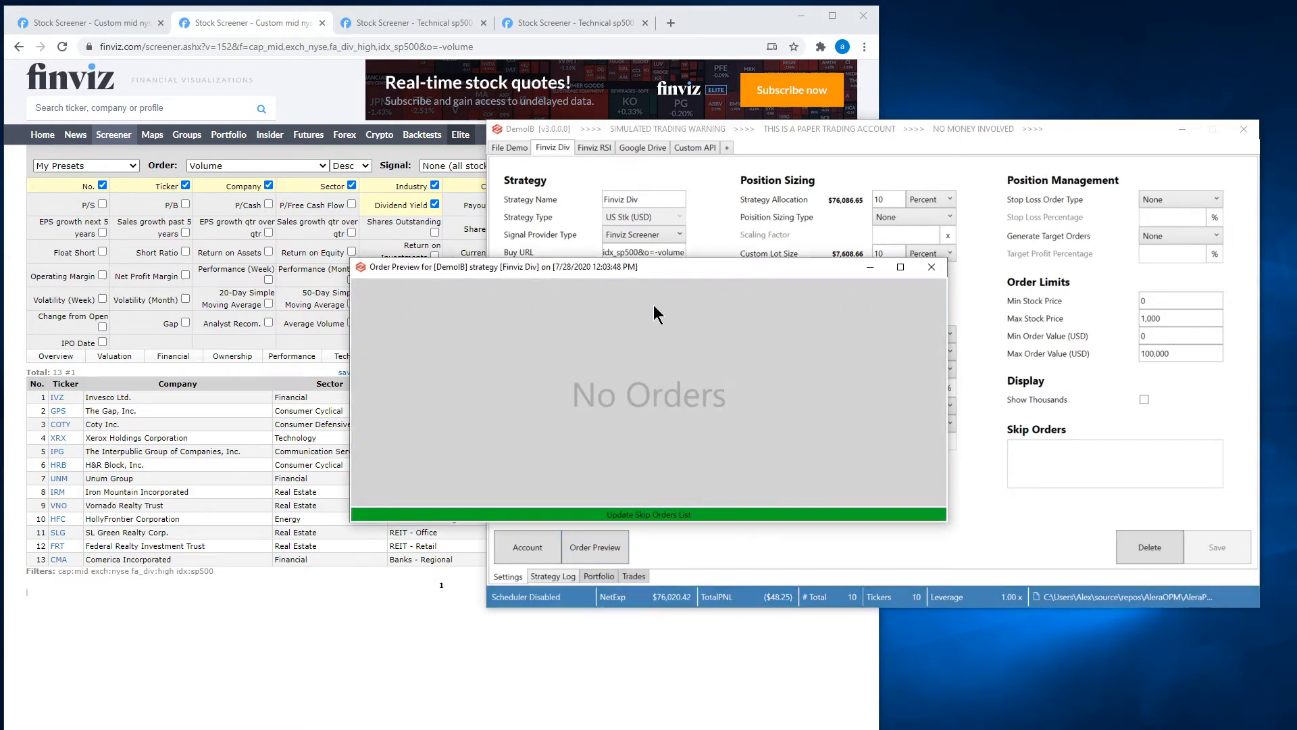
left_click(932, 268)
Replace the Finviz Div strategy's Buy URL with the address of the screener sorted by dividend yield, and save the strategy.
left_click(82, 20)
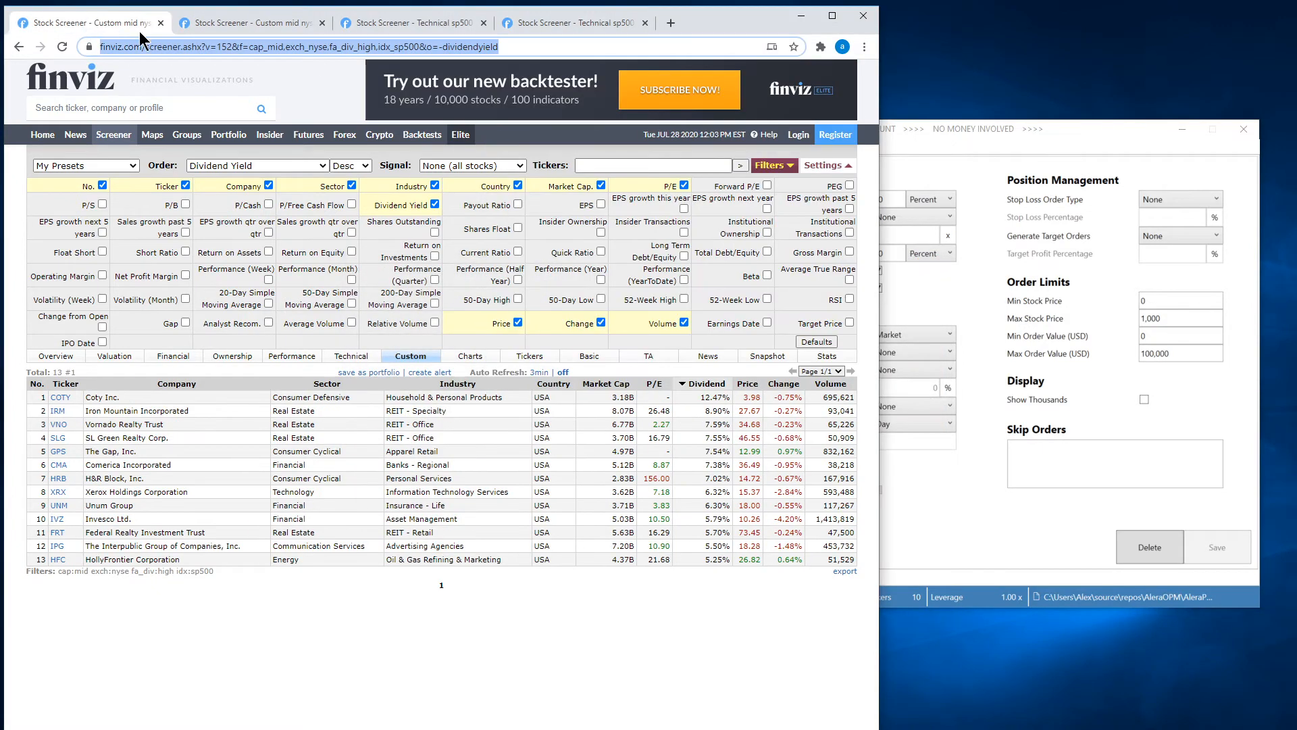
left_click(511, 45)
left_click_drag(554, 48, 112, 34)
key("ctrl+c")
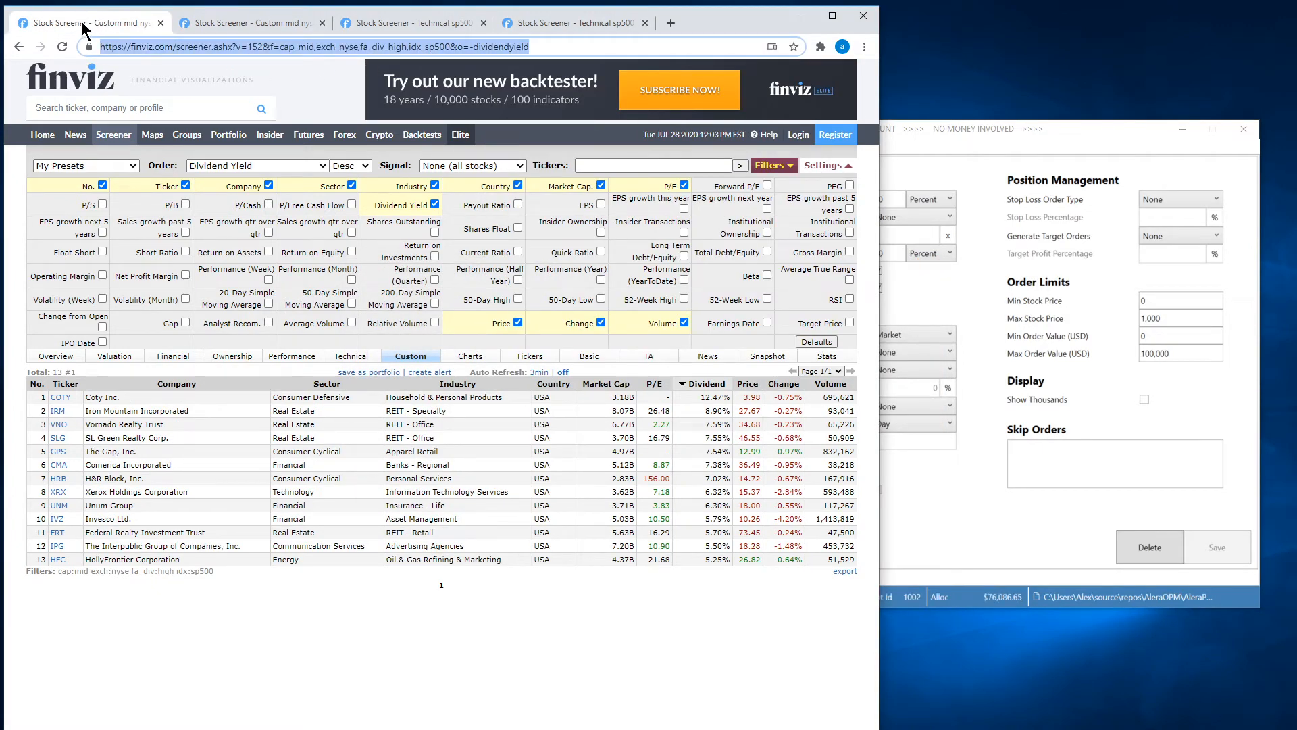
left_click(967, 475)
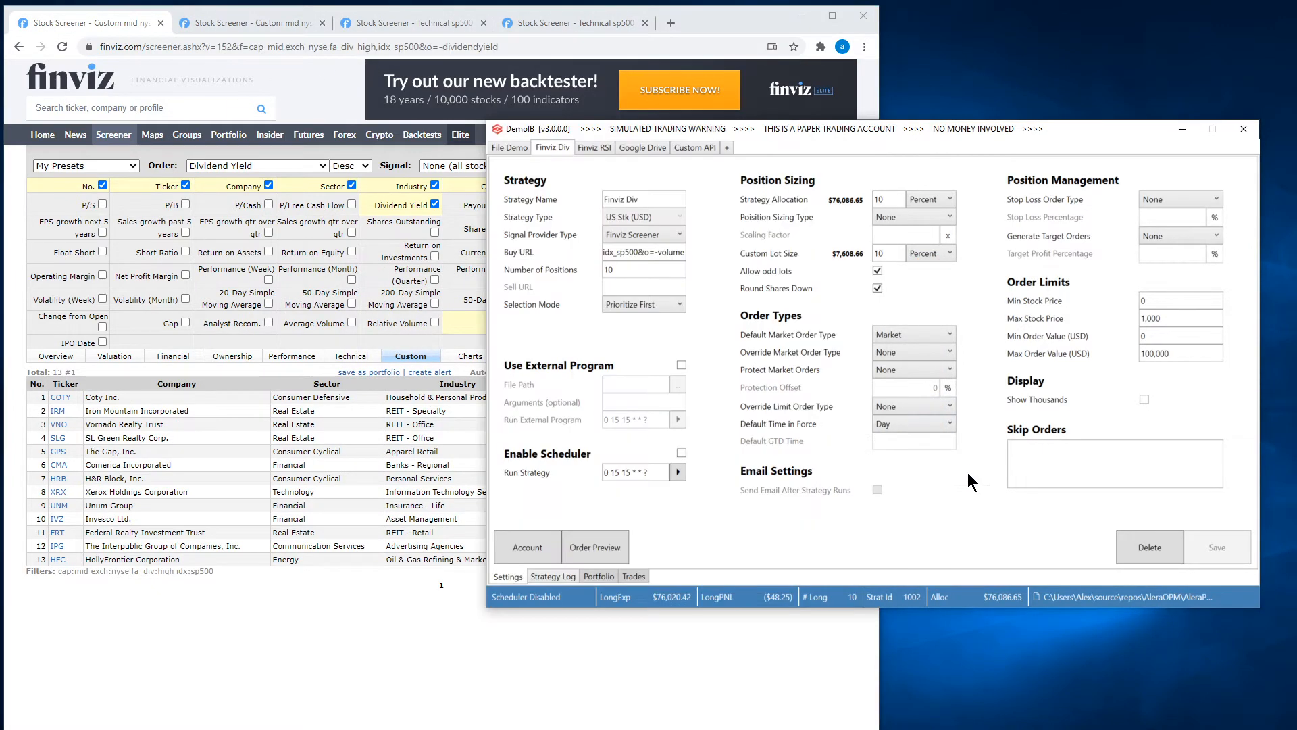
left_click(653, 252)
key("ctrl+a")
key("ctrl+v")
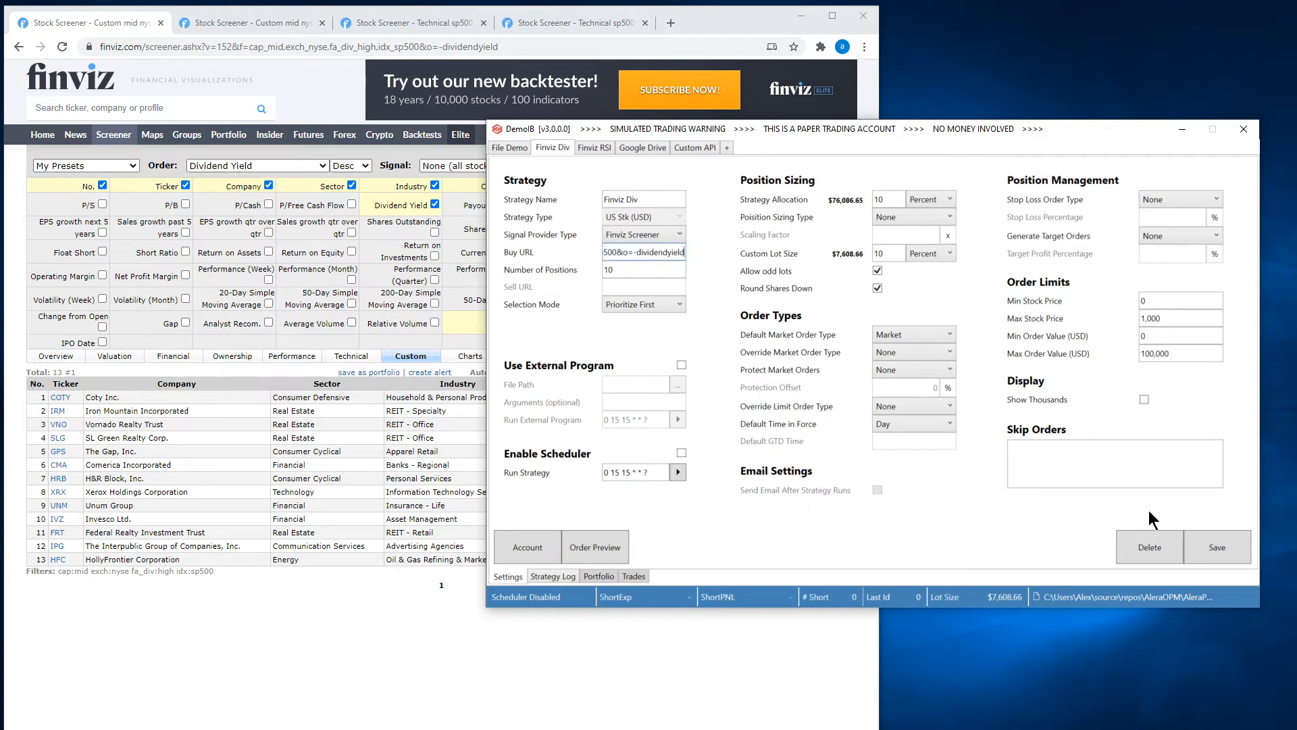
left_click(1236, 552)
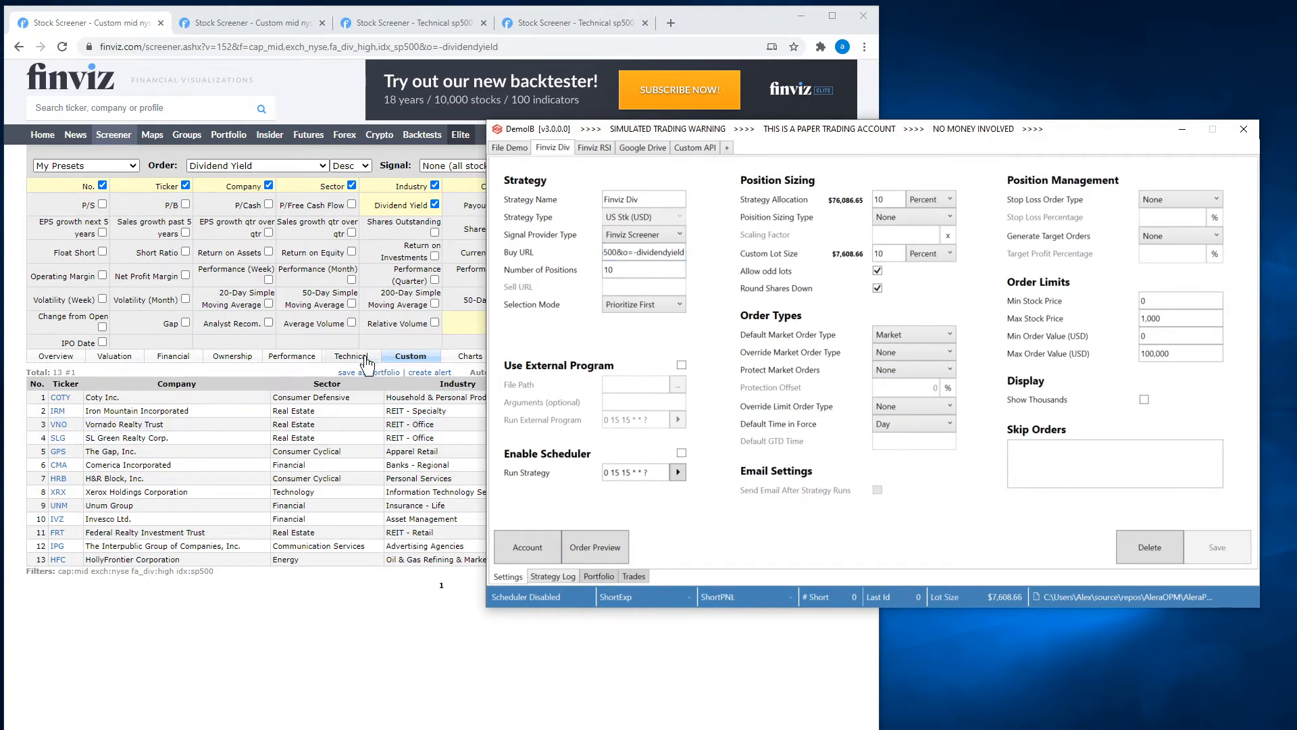
Preview the Finviz Div orders generated with the dividend-yield-sorted screener and close the preview.
left_click(606, 549)
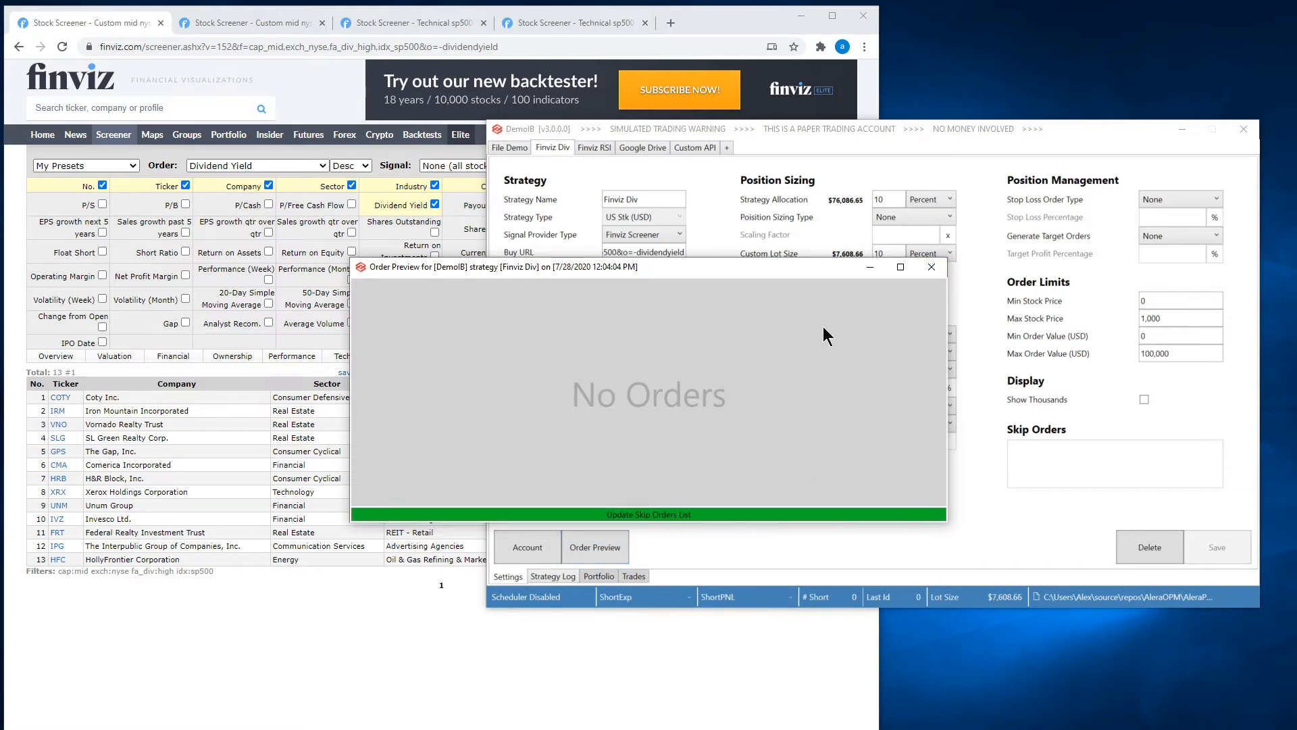
left_click(932, 267)
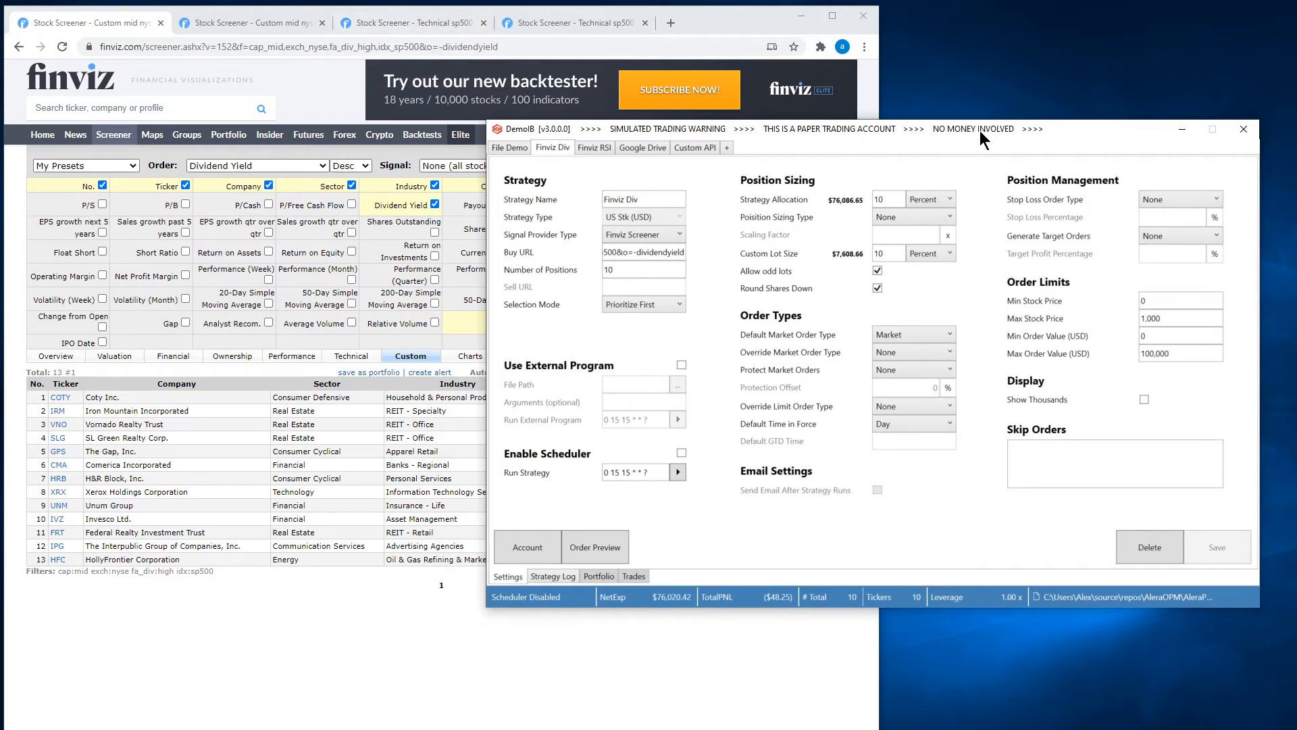
left_click_drag(979, 131, 986, 173)
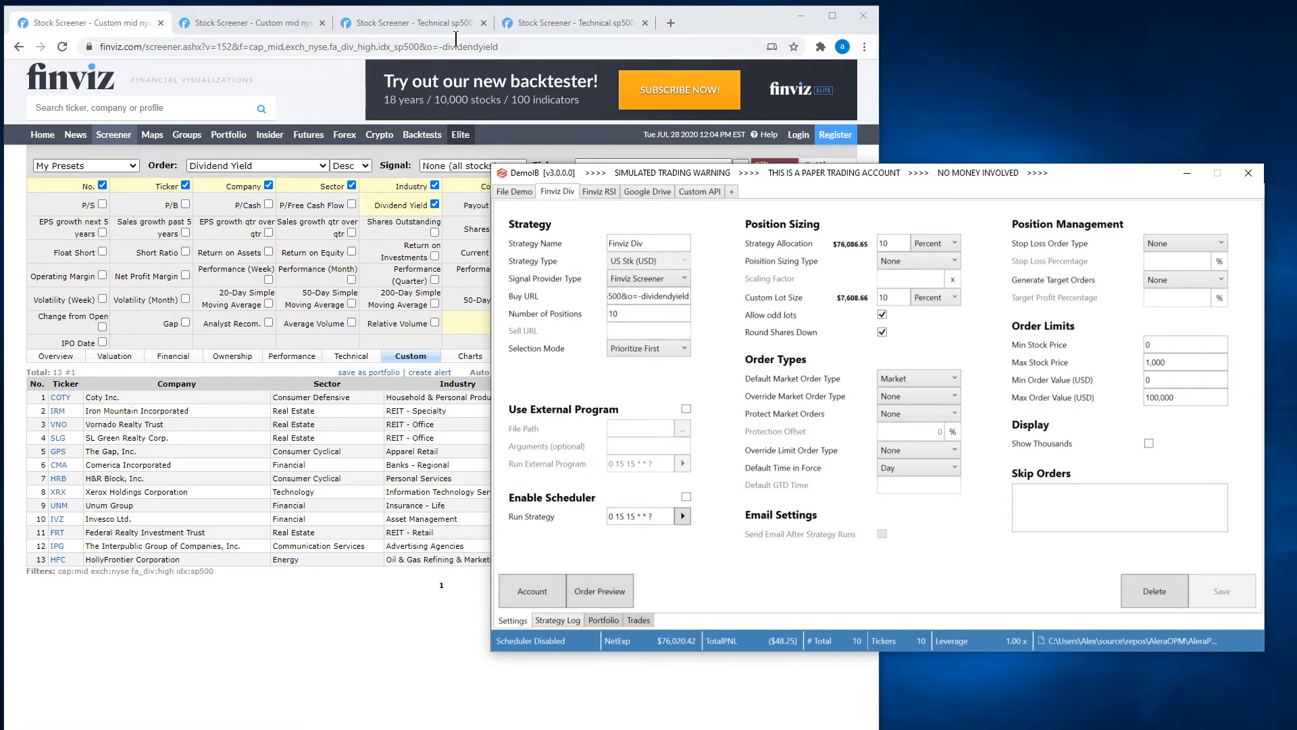
Compare the S&P 500 RSI Oversold (40) screener with the S&P 500 RSI Overbought (70) screener.
left_click(440, 23)
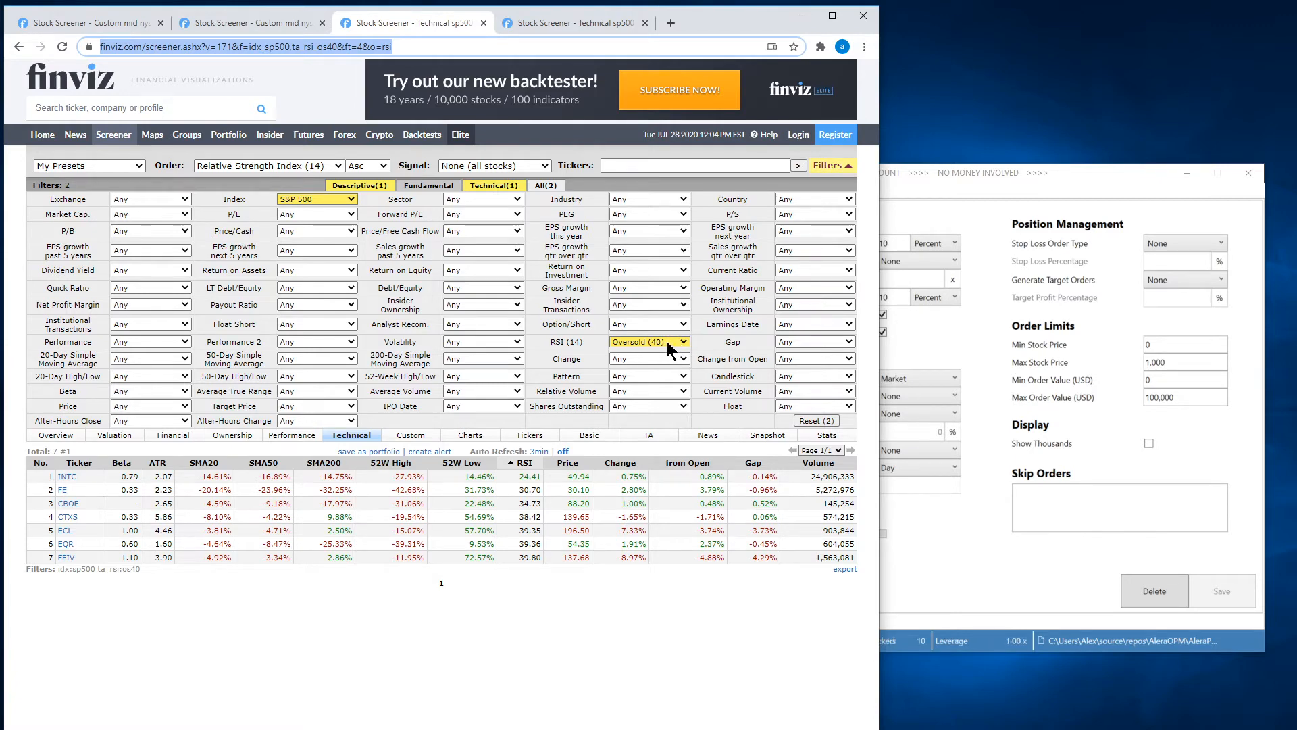
left_click(593, 25)
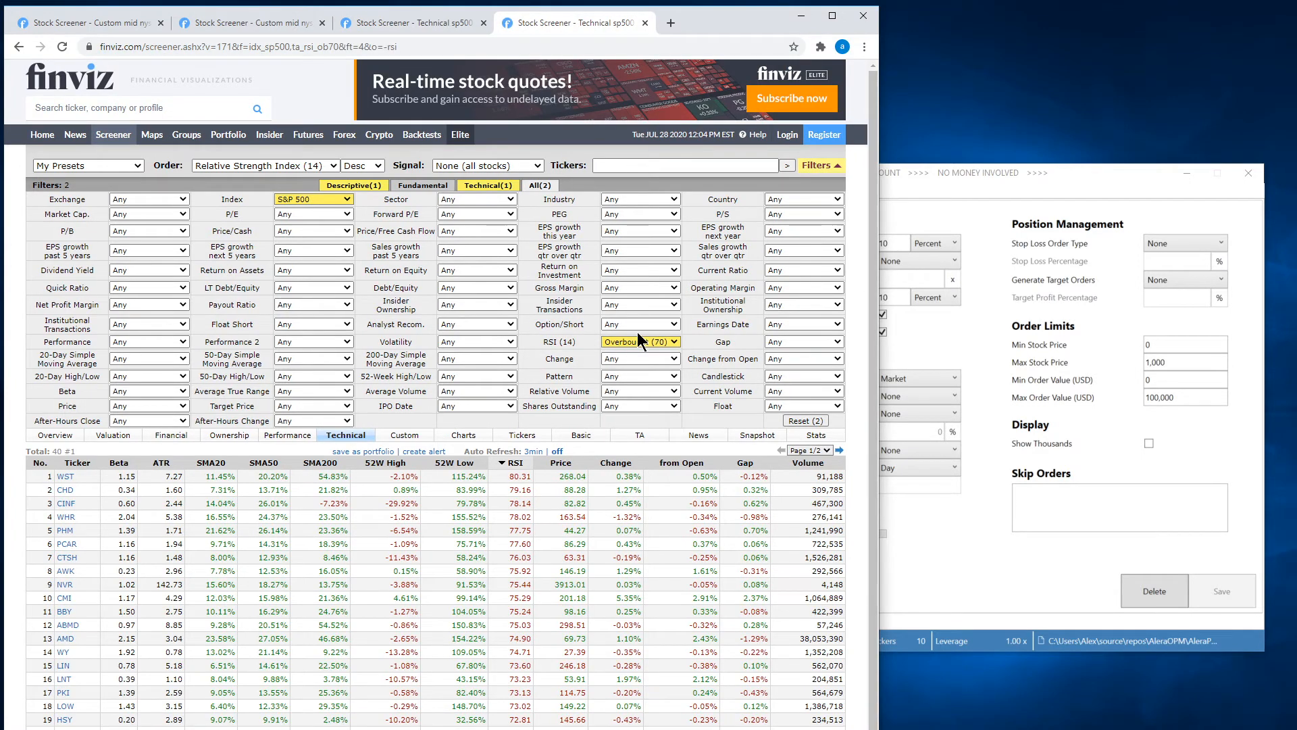
left_click(448, 25)
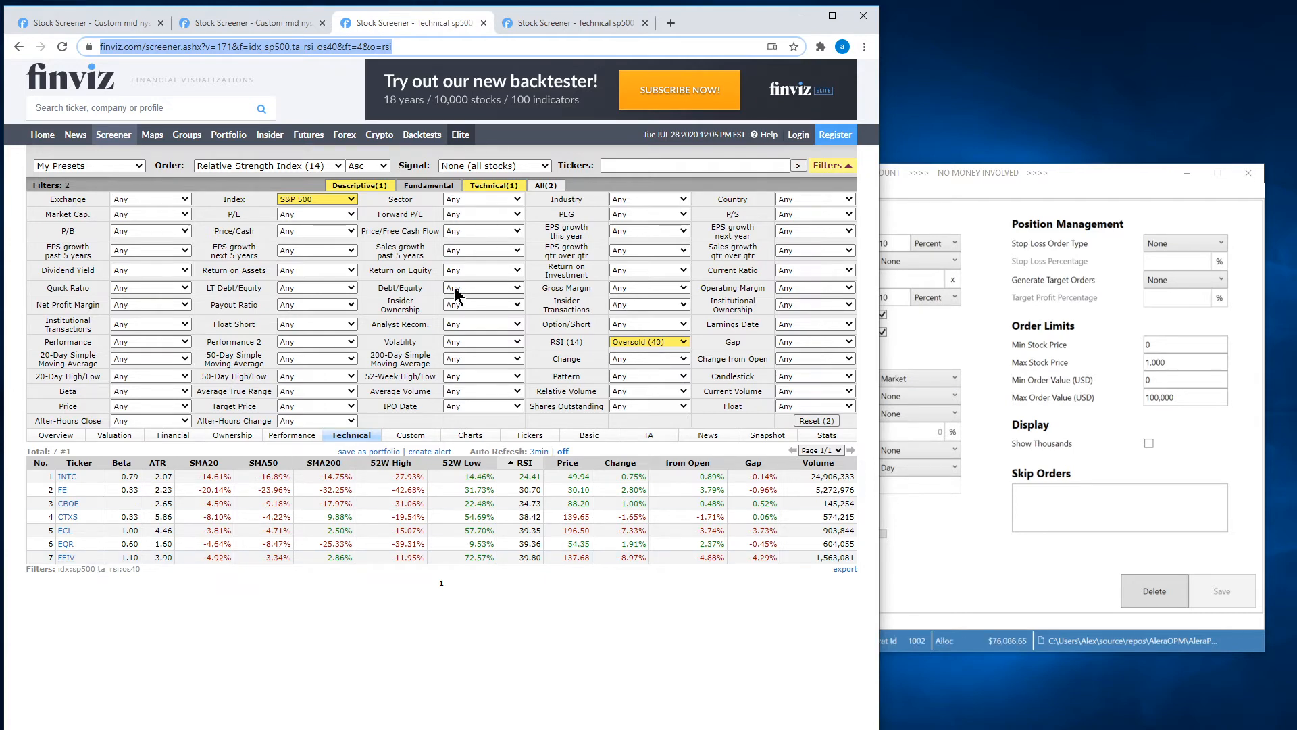
left_click(612, 19)
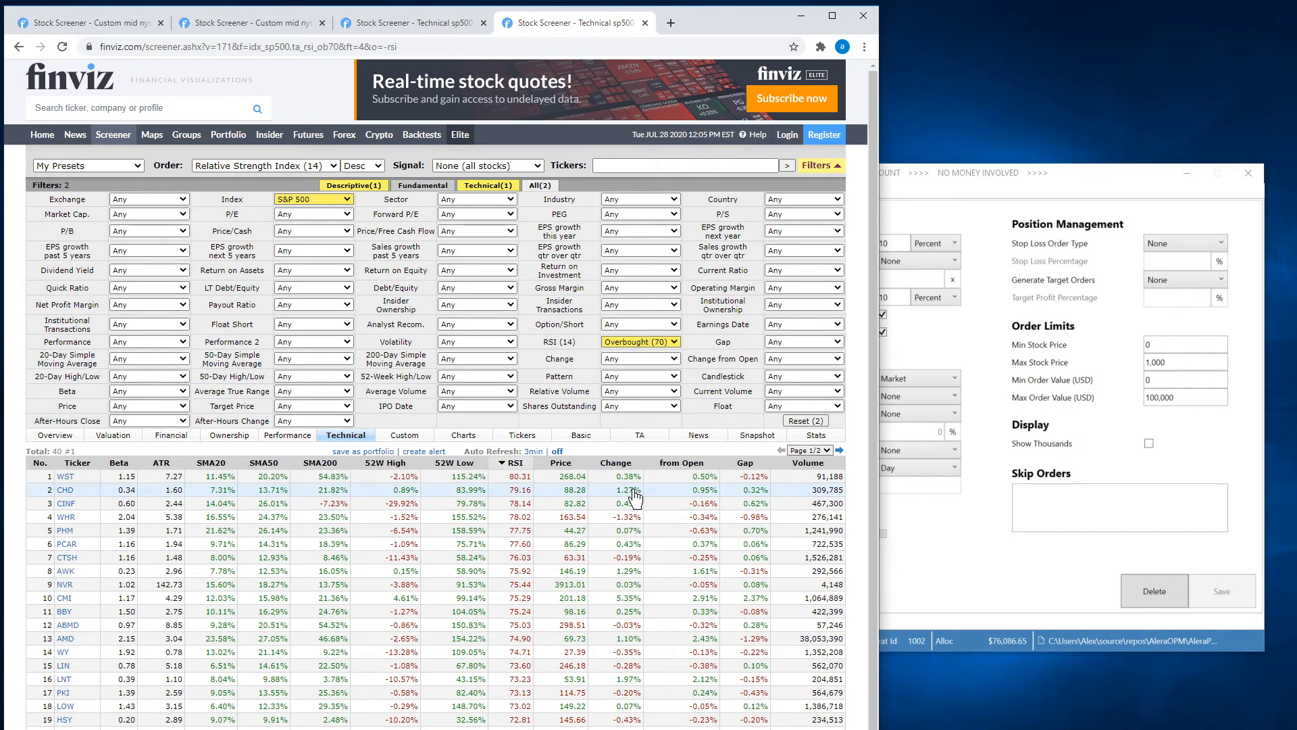
Set the Finviz RSI strategy's Buy URL to the address of the S&P 500 RSI Oversold (40) screener.
left_click(973, 196)
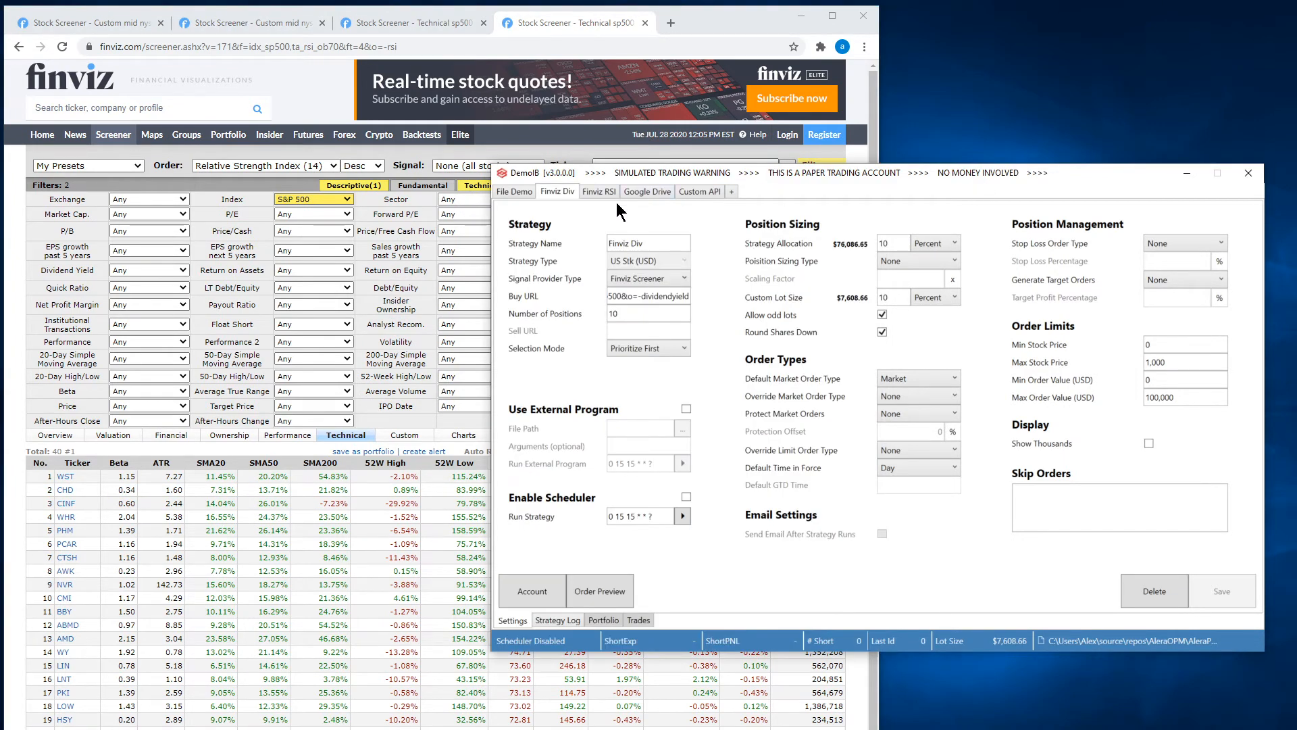
left_click(600, 192)
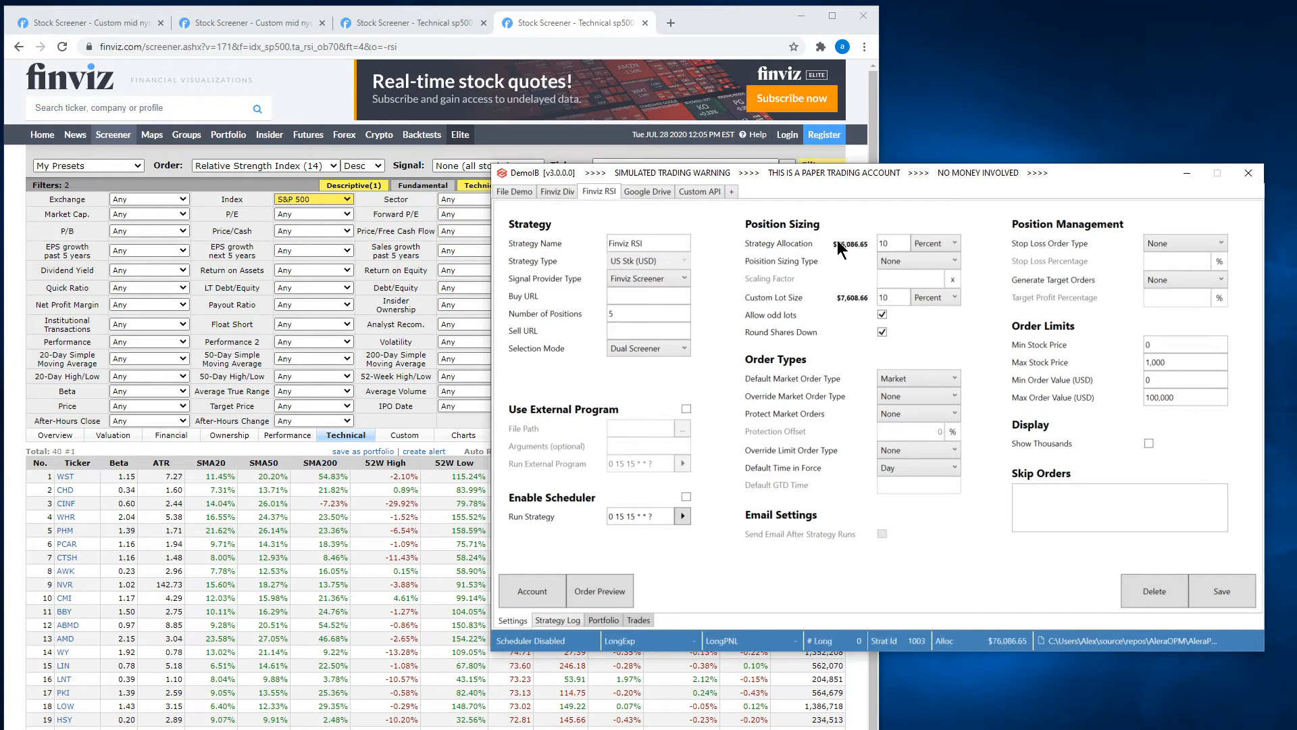
left_click(422, 24)
left_click(462, 45)
left_click_drag(461, 45, 45, 41)
key("ctrl+c")
left_click(1026, 263)
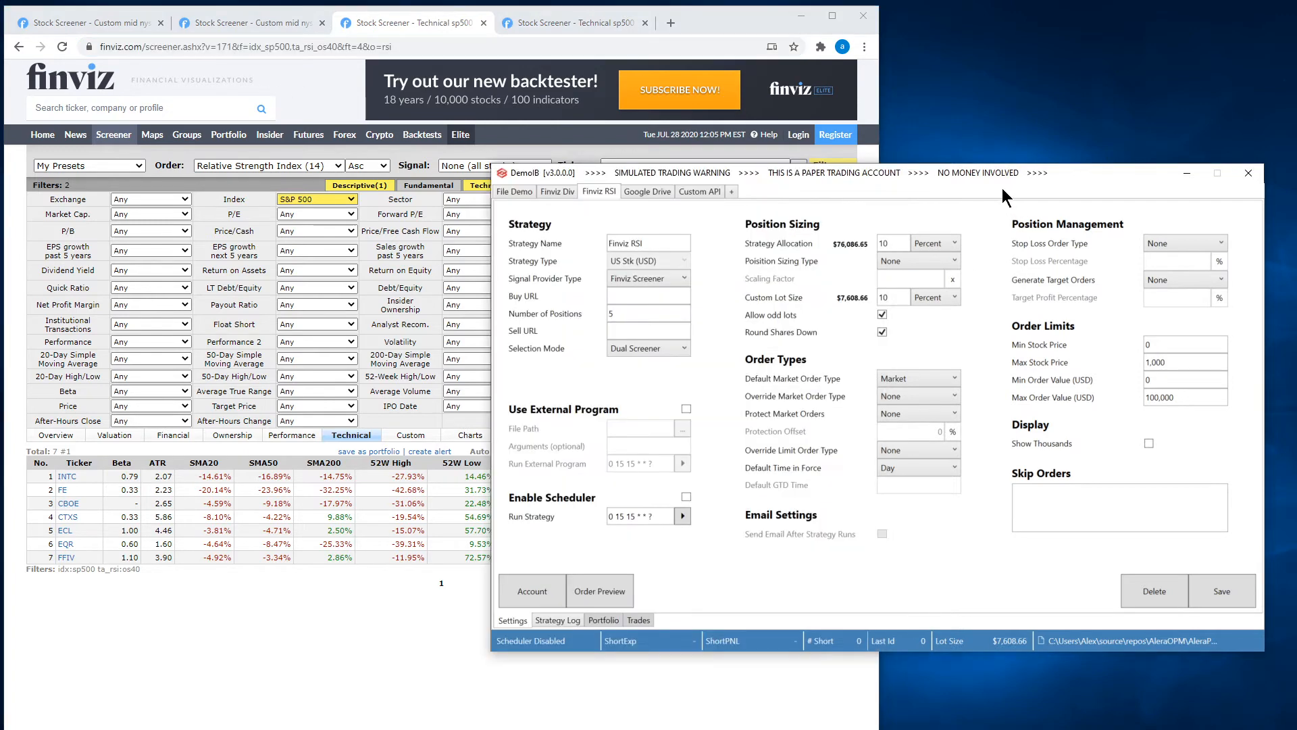
left_click(642, 296)
key("ctrl+v")
Set the Finviz RSI strategy's Sell URL to the address of the RSI Overbought (70) screener and save the strategy.
left_click(573, 23)
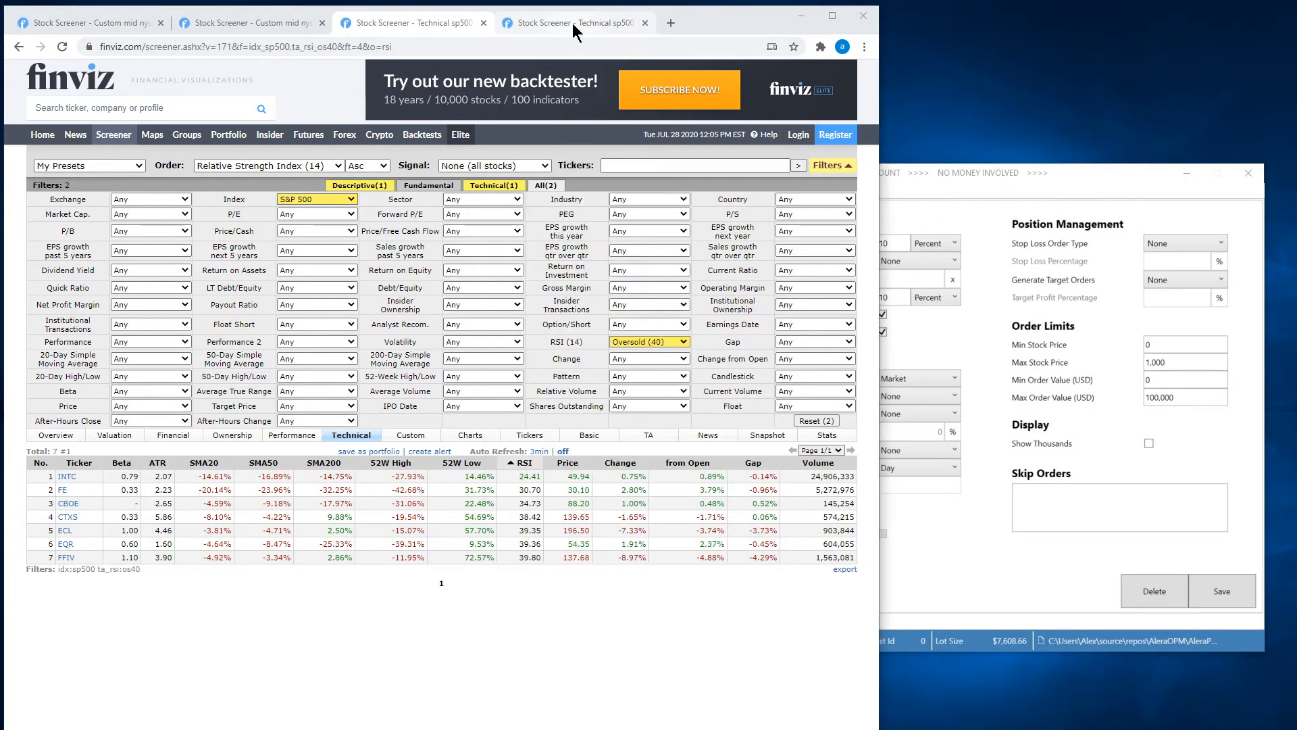
left_click(529, 46)
key("ctrl+c")
left_click(962, 196)
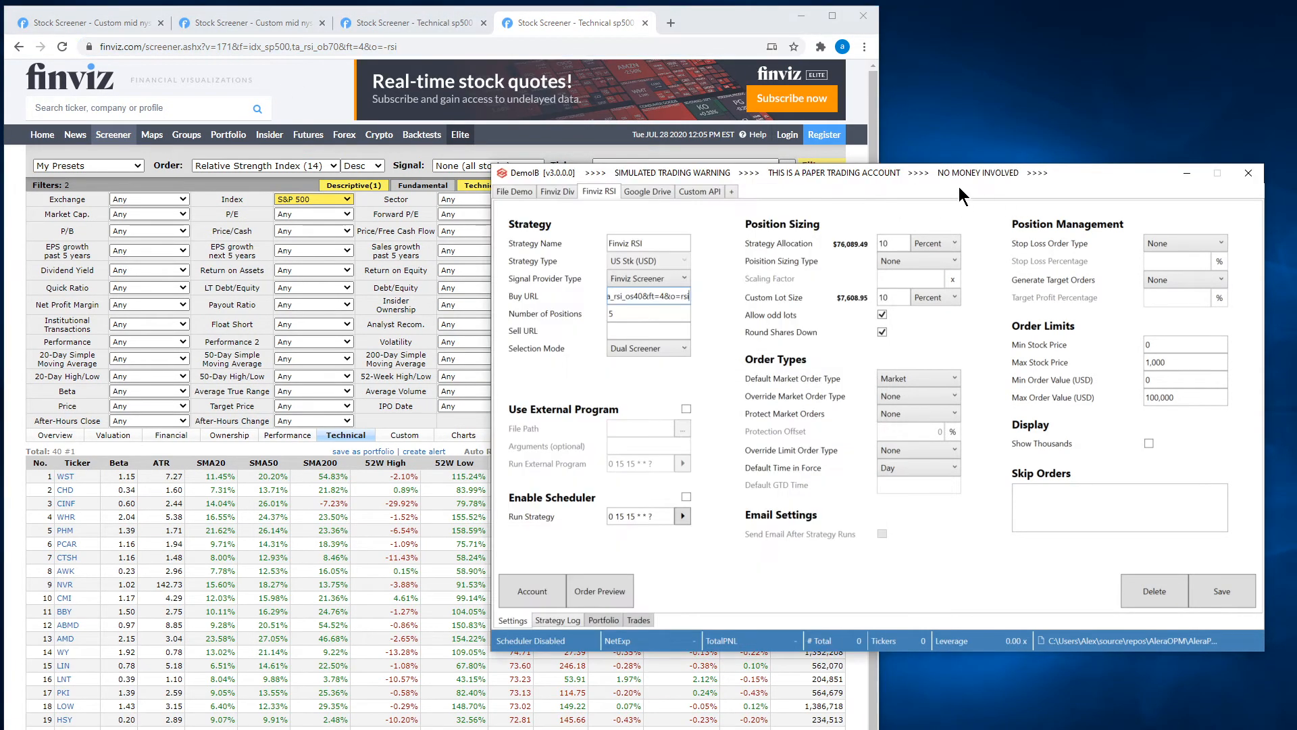
key("ctrl+v")
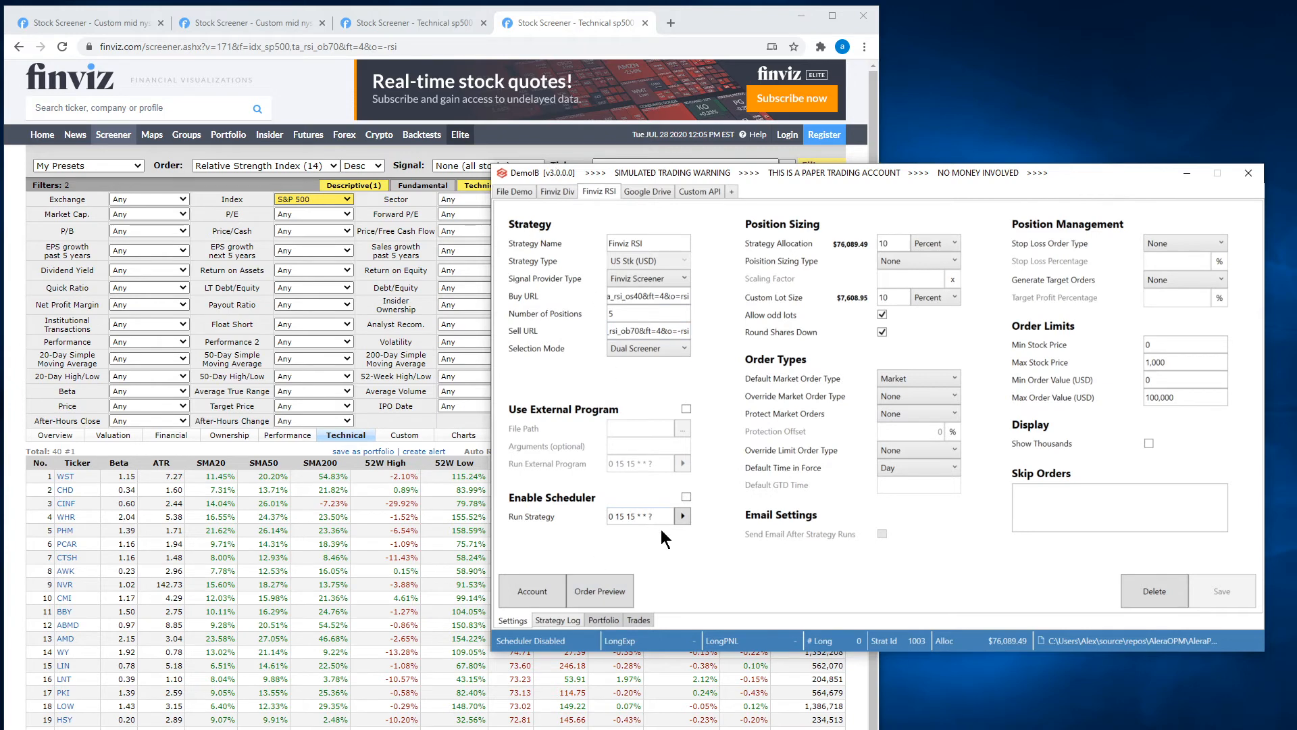
Preview the Finviz RSI strategy's orders and compare the buy orders with the oversold screener's tickers.
left_click(598, 590)
left_click_drag(719, 266, 717, 77)
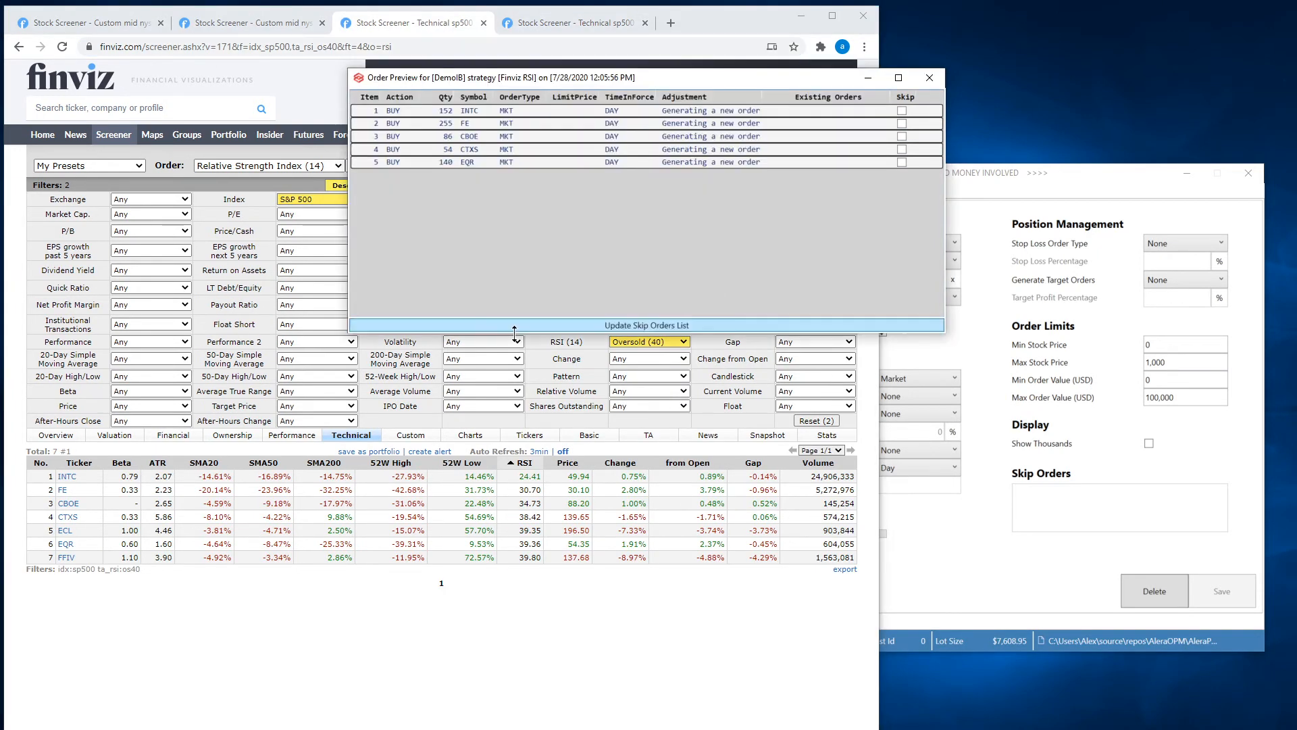
mouse_move(80, 544)
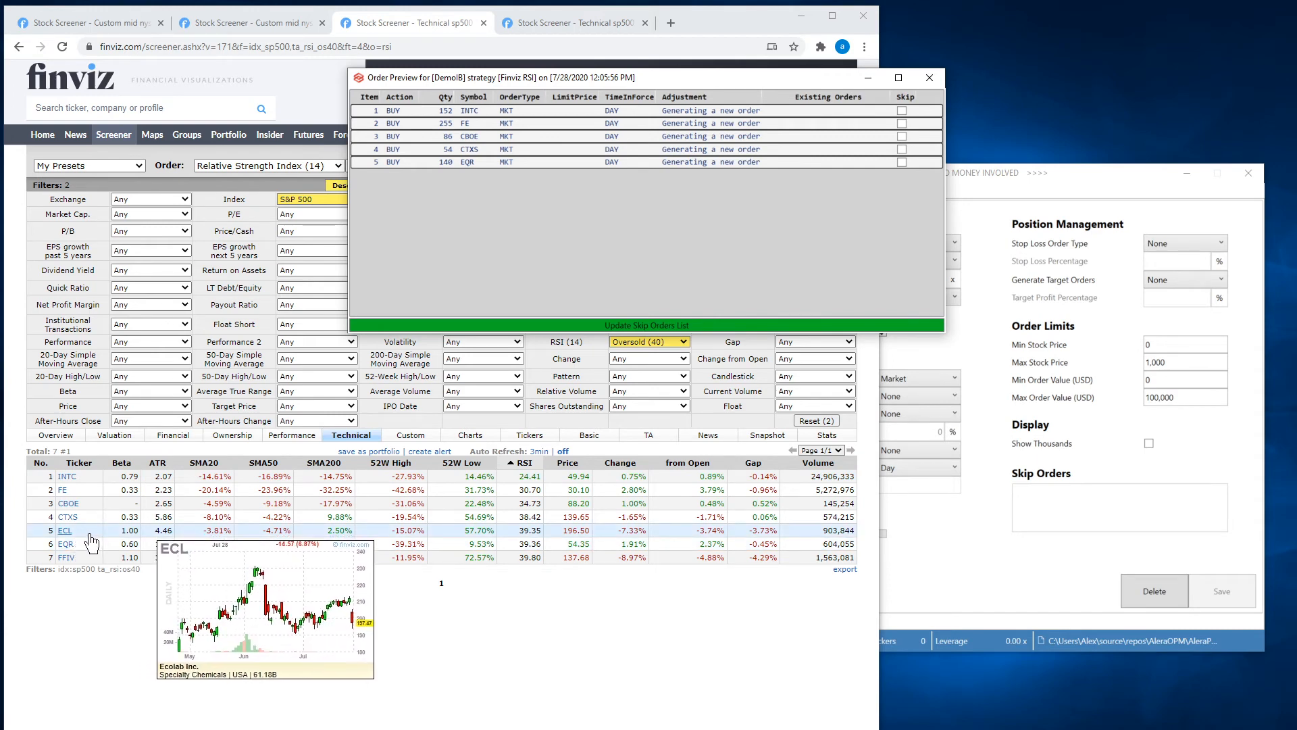
Refresh the oversold screener, recheck its tickers against the previewed buy orders, and close the preview.
left_click(64, 50)
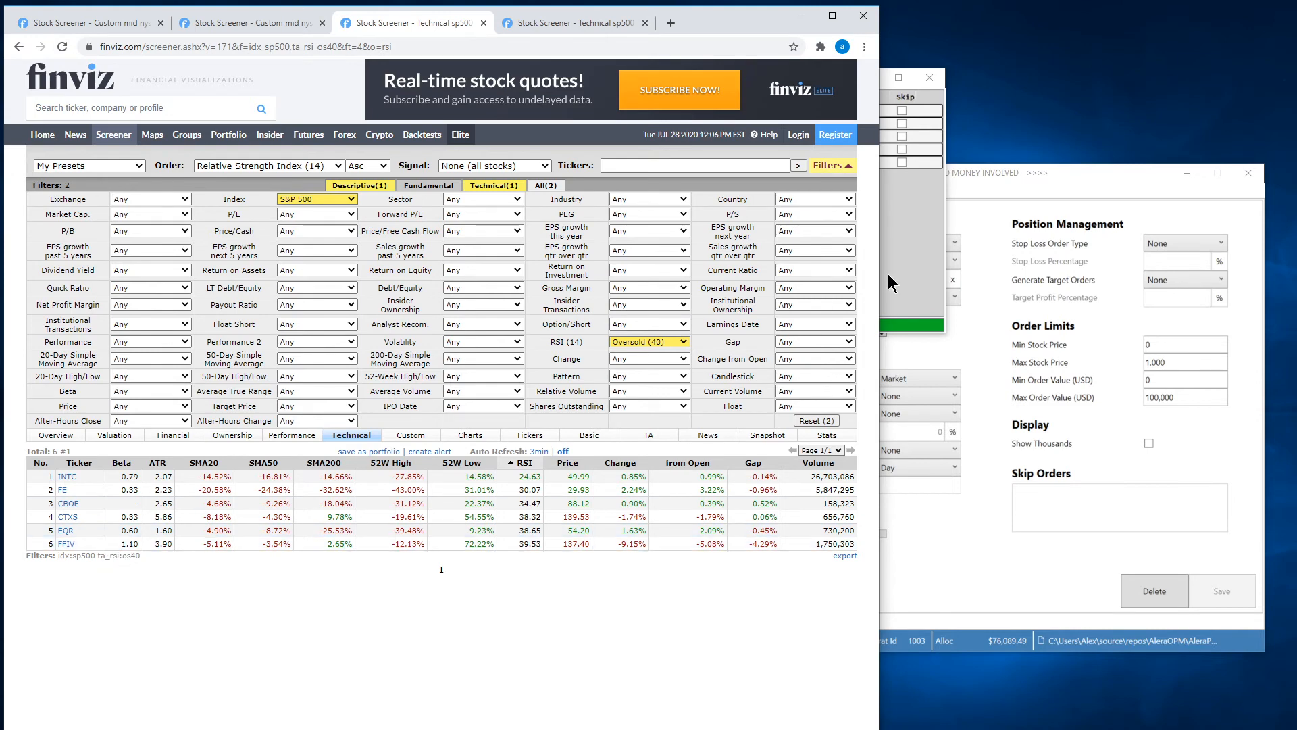
left_click(891, 282)
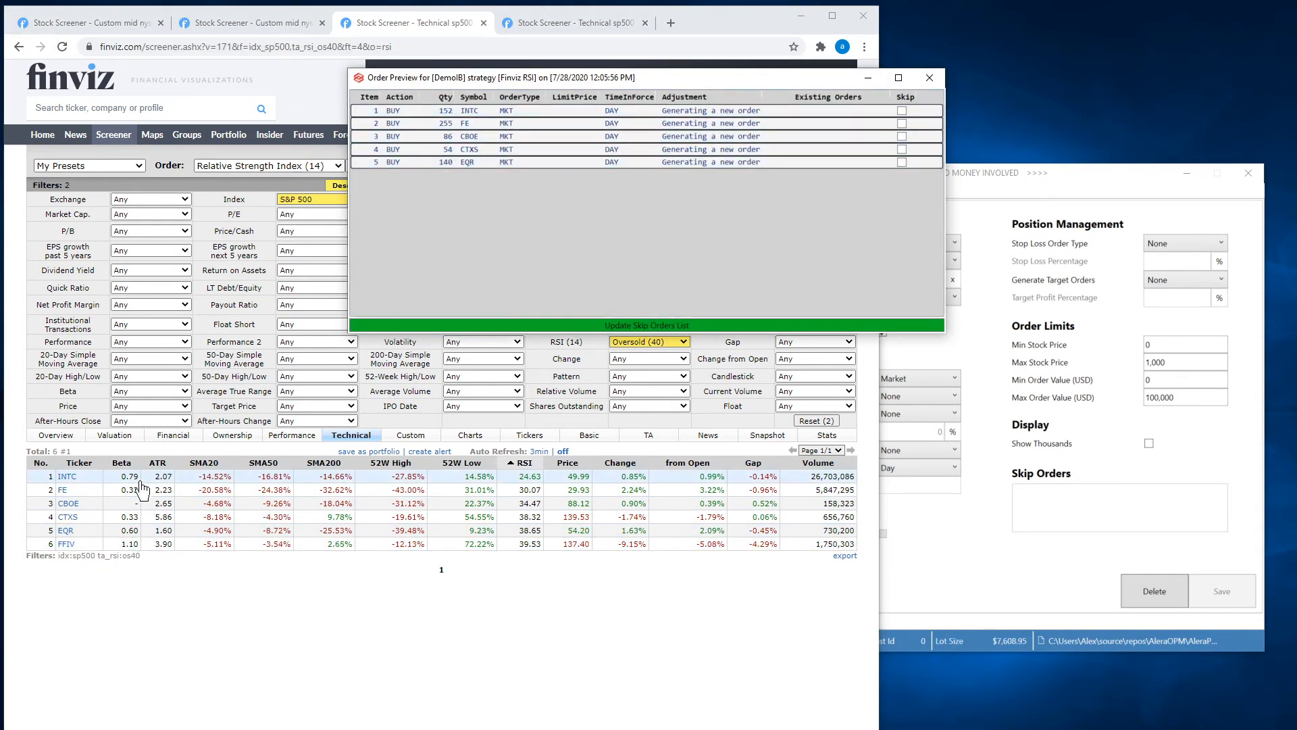
mouse_move(95, 537)
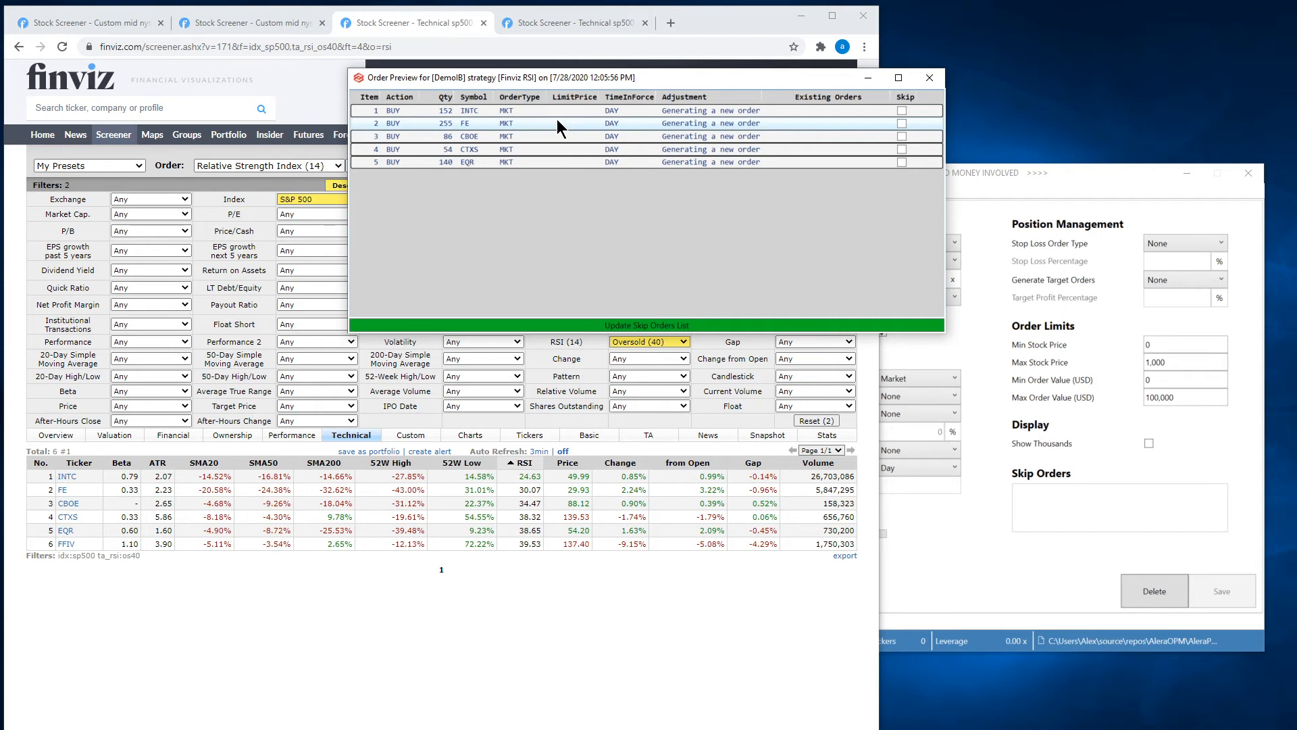
left_click_drag(643, 82, 716, 115)
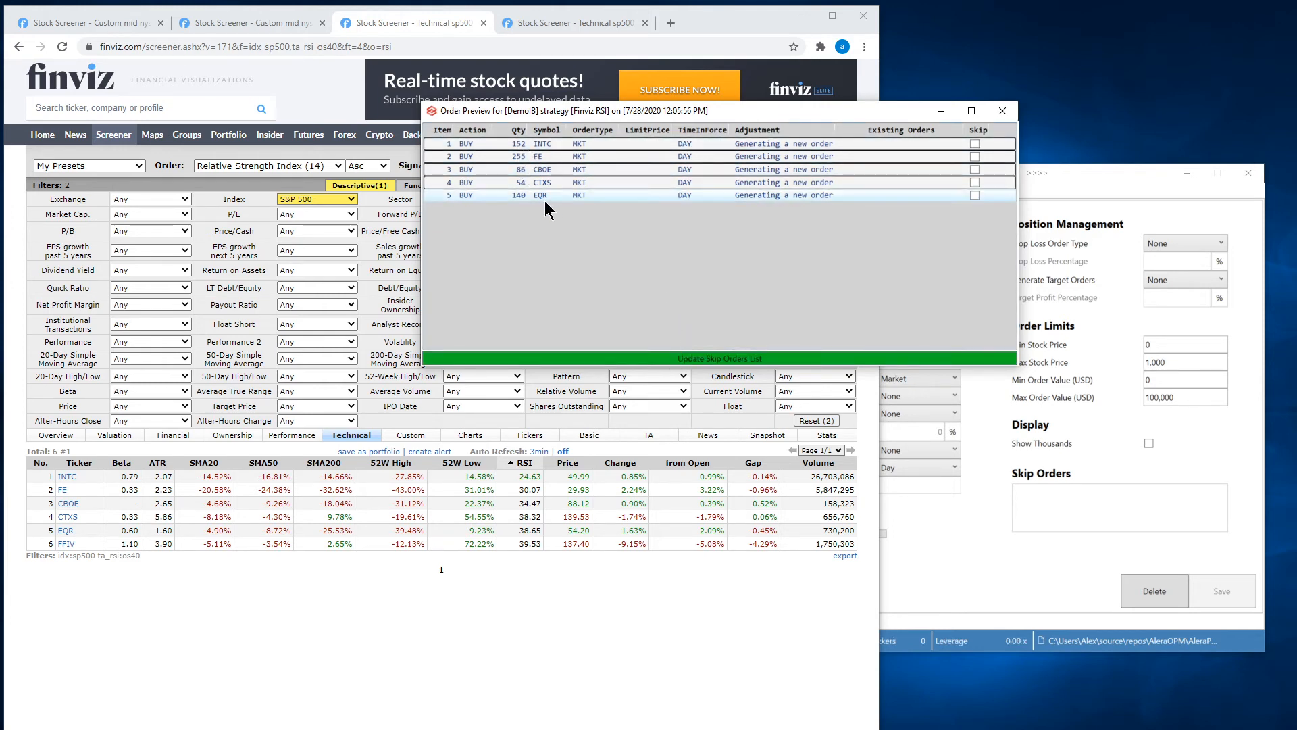
left_click(1003, 110)
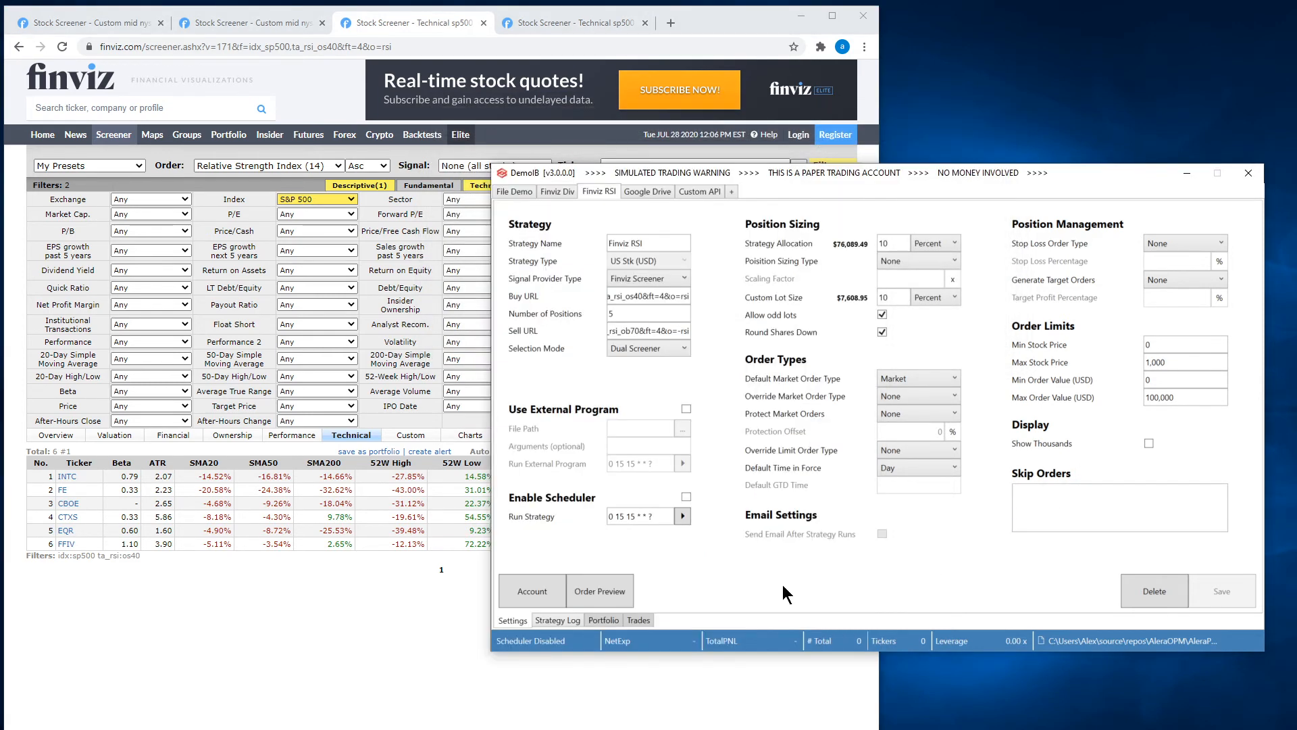
Examine the sell-to-close tickers in the Finviz RSI strategy log and compare them with the refreshed overbought screener.
left_click(564, 620)
left_click_drag(1252, 317, 1247, 367)
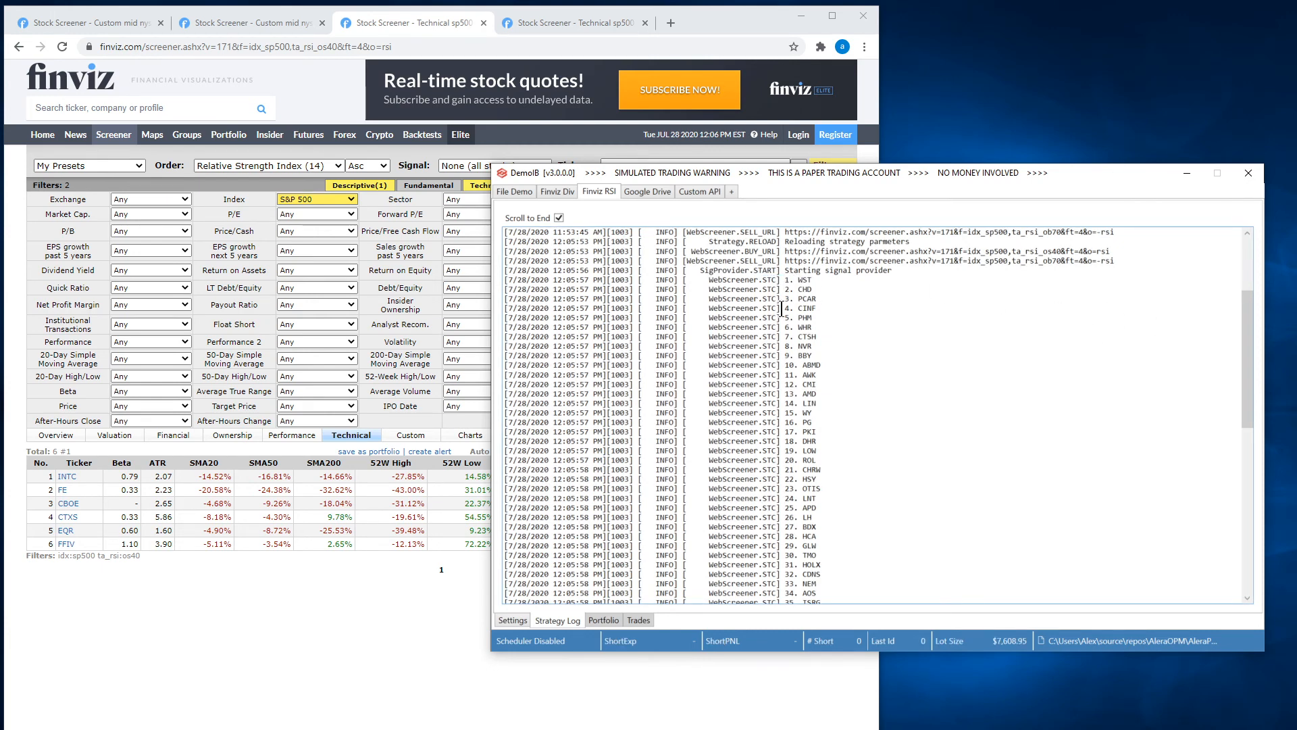
left_click_drag(785, 283, 860, 498)
left_click(828, 339)
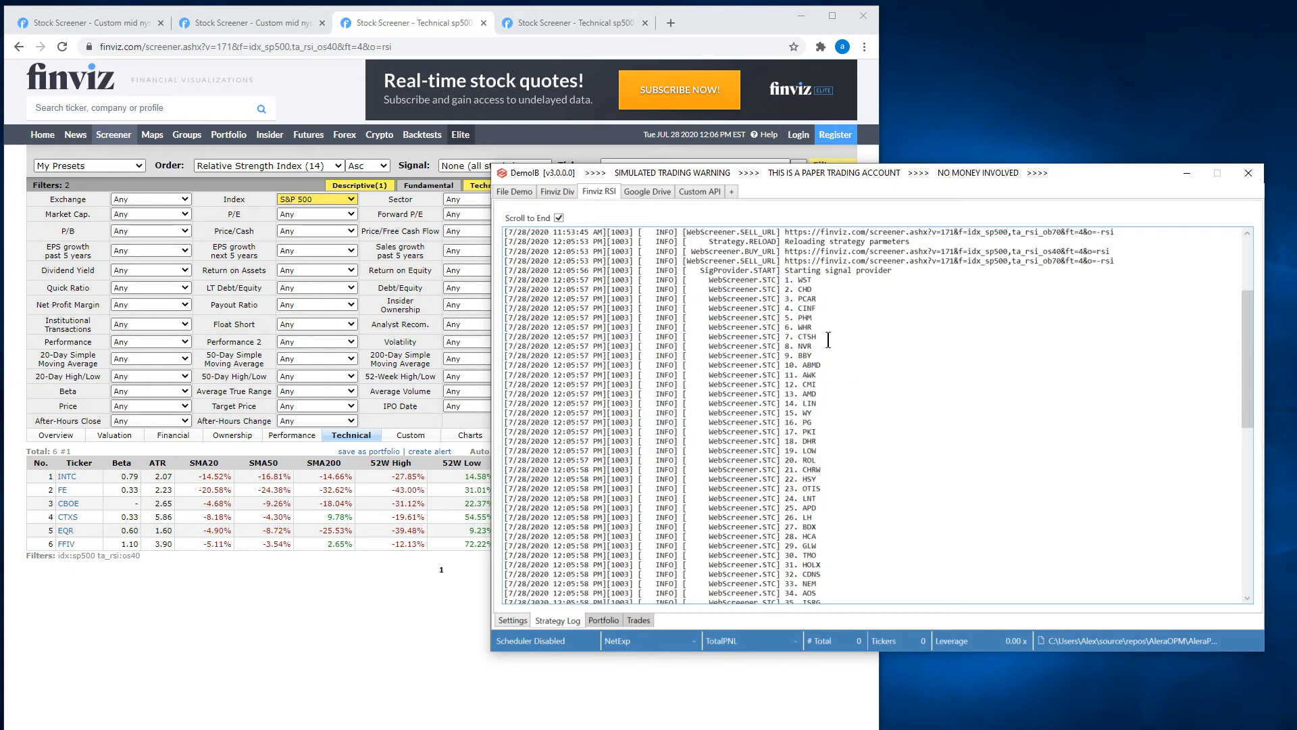
left_click_drag(795, 290, 835, 561)
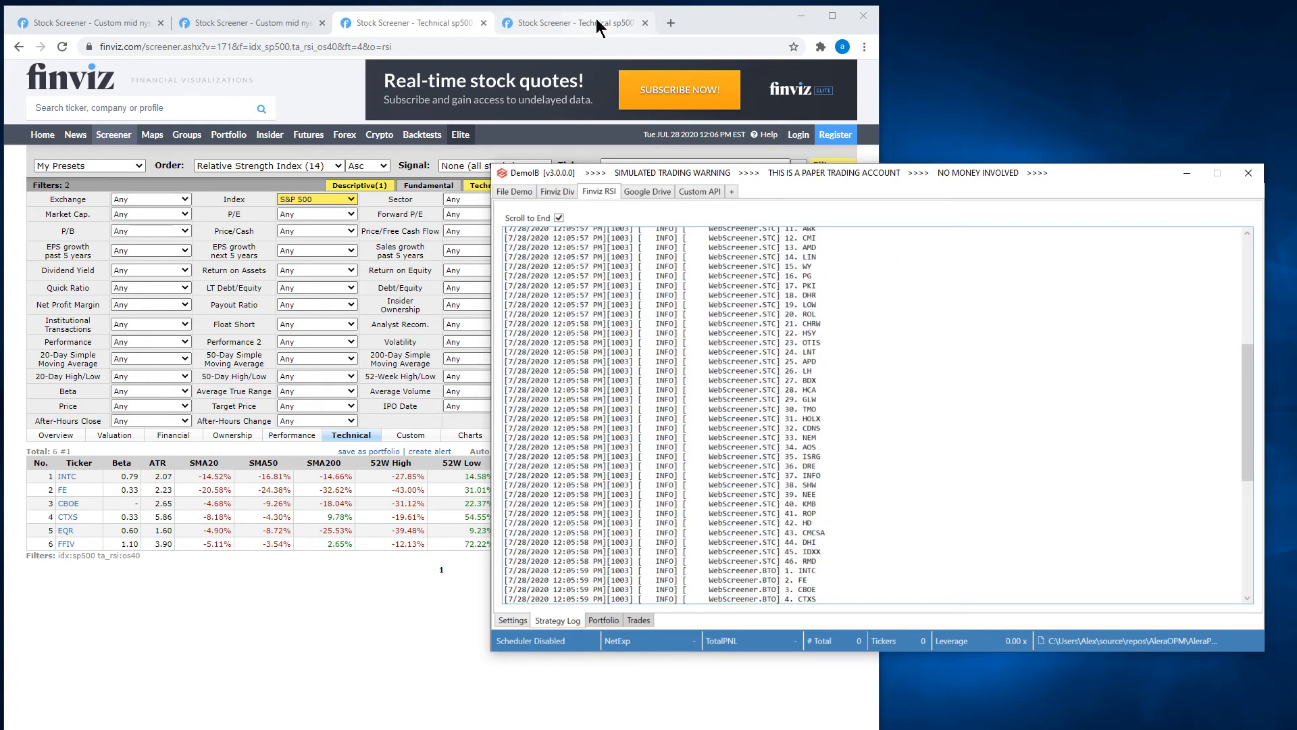
left_click(589, 23)
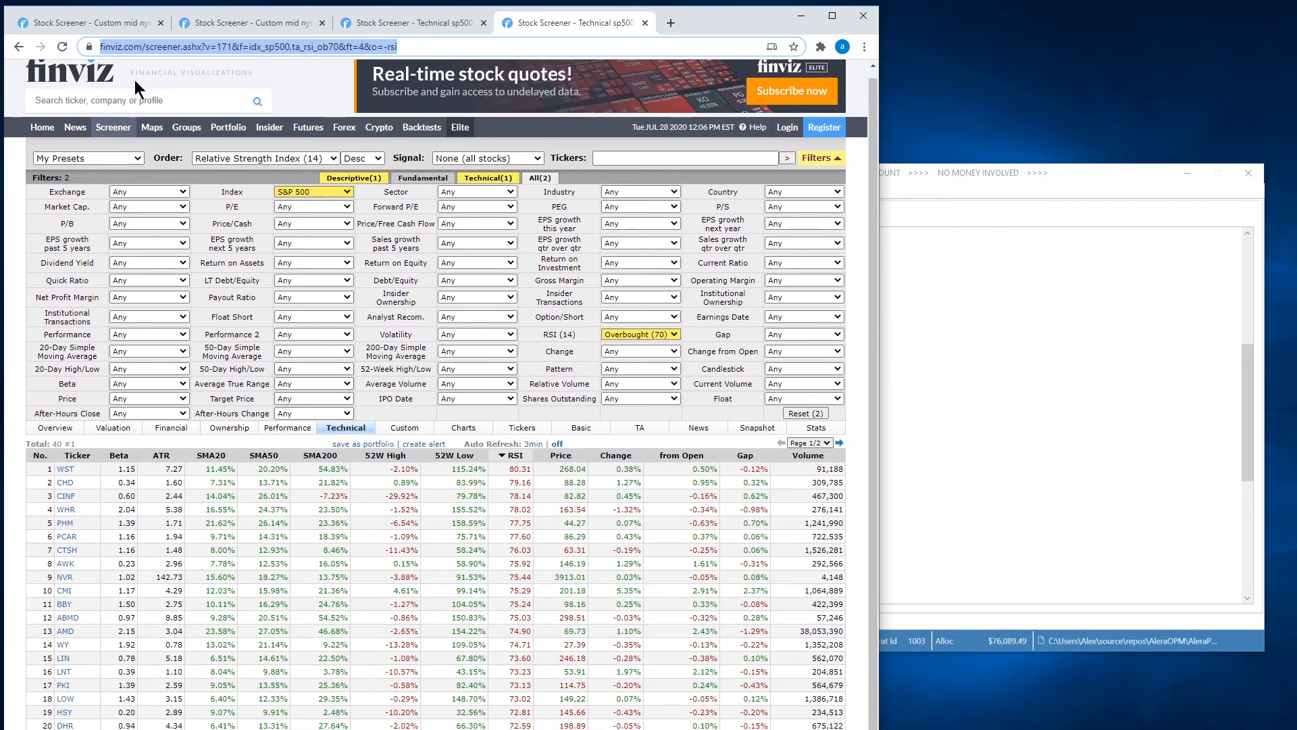
left_click(61, 47)
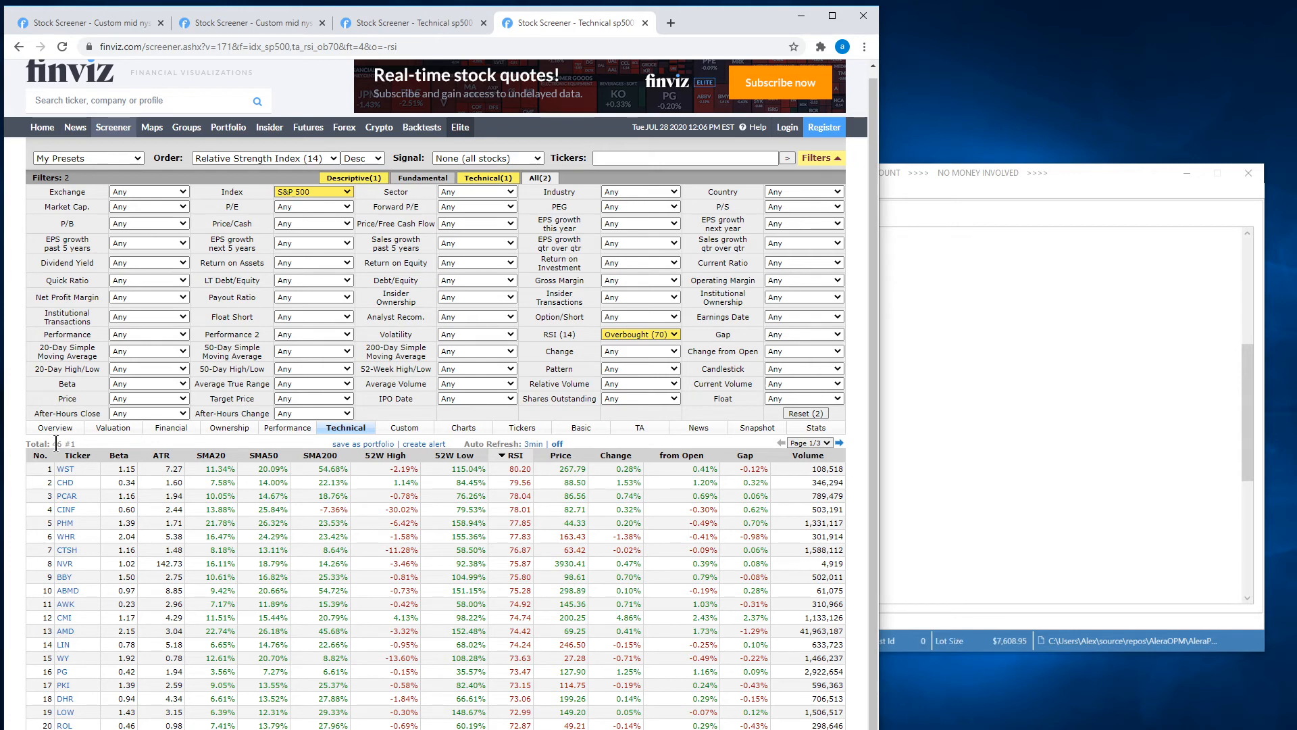
Examine the buy-to-open tickers in the Finviz RSI strategy log and check them against the strategy's settings.
left_click(1121, 359)
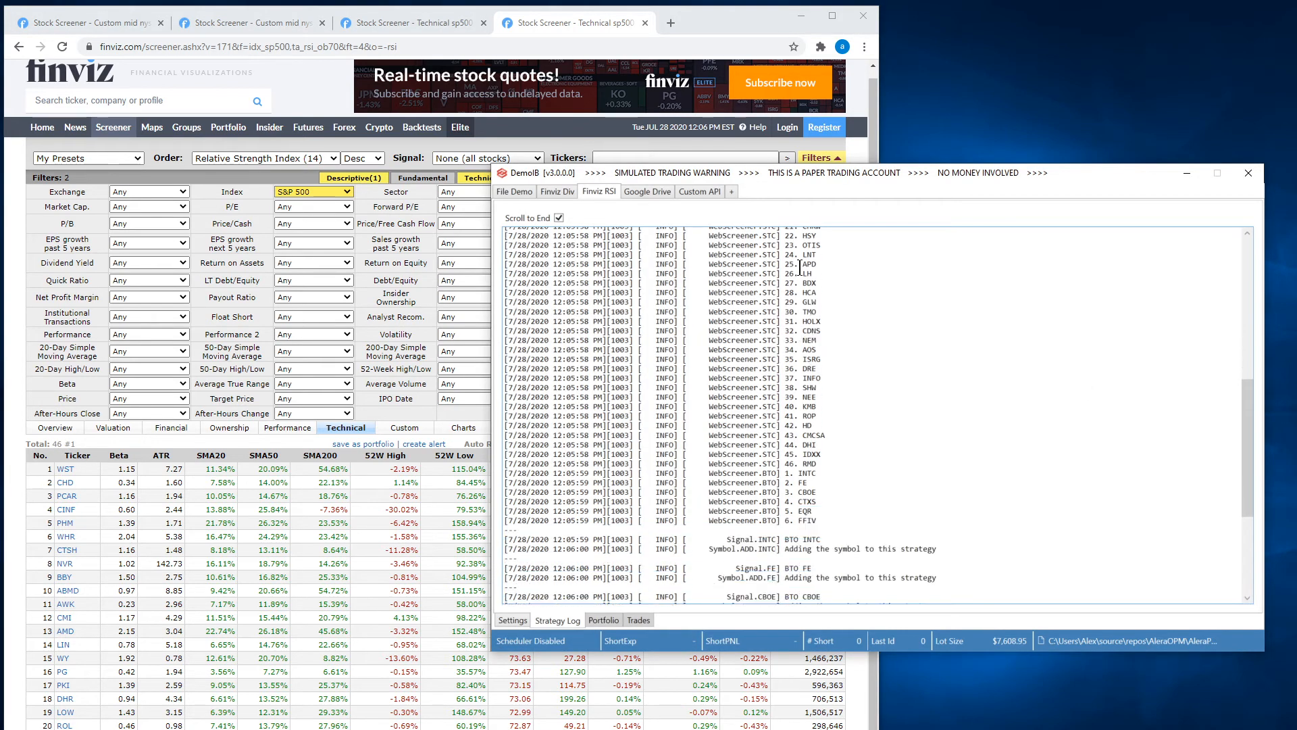
left_click_drag(824, 462, 530, 408)
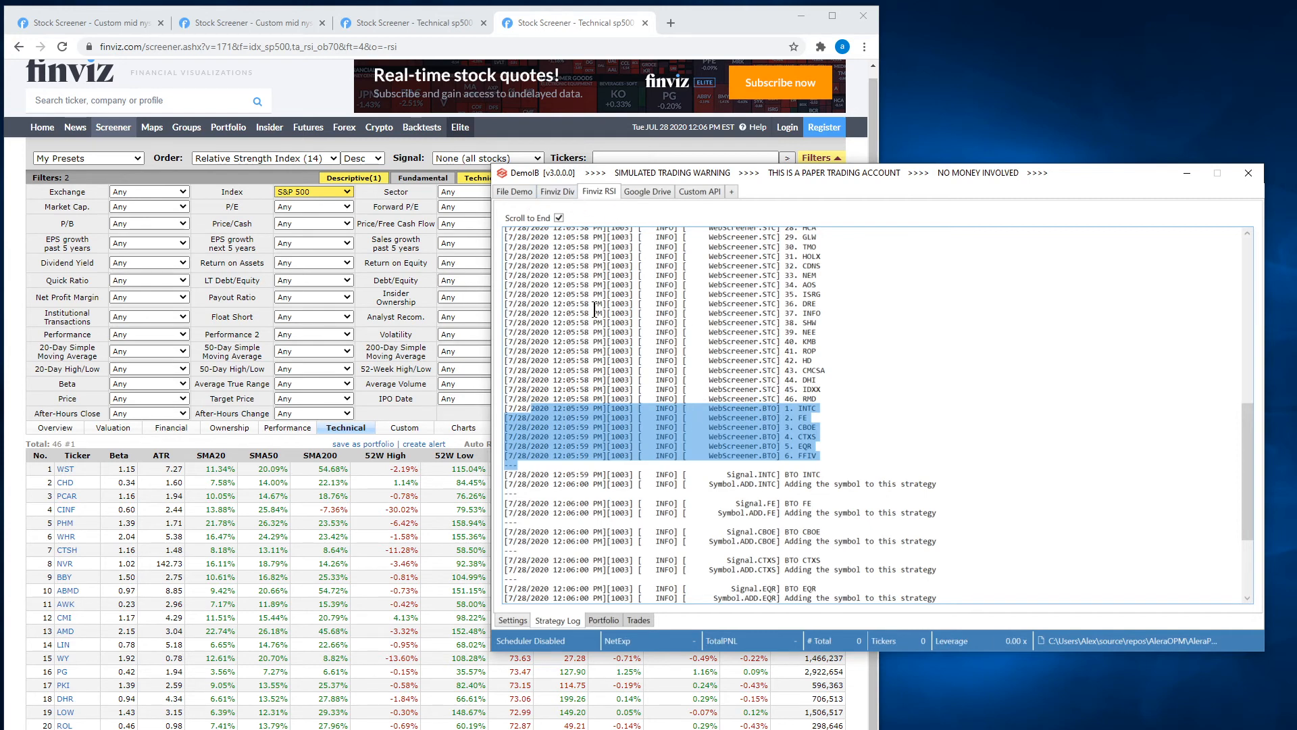
left_click(515, 620)
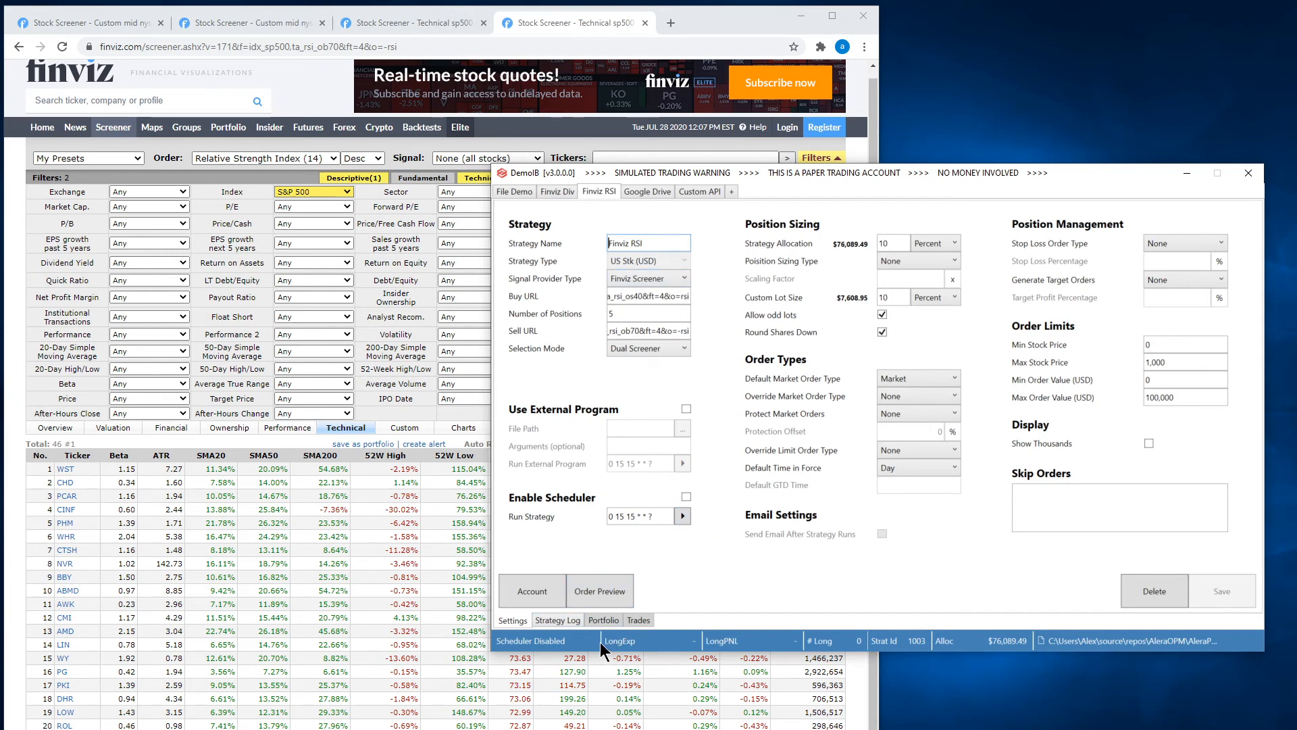
left_click(571, 620)
left_click_drag(828, 465, 638, 408)
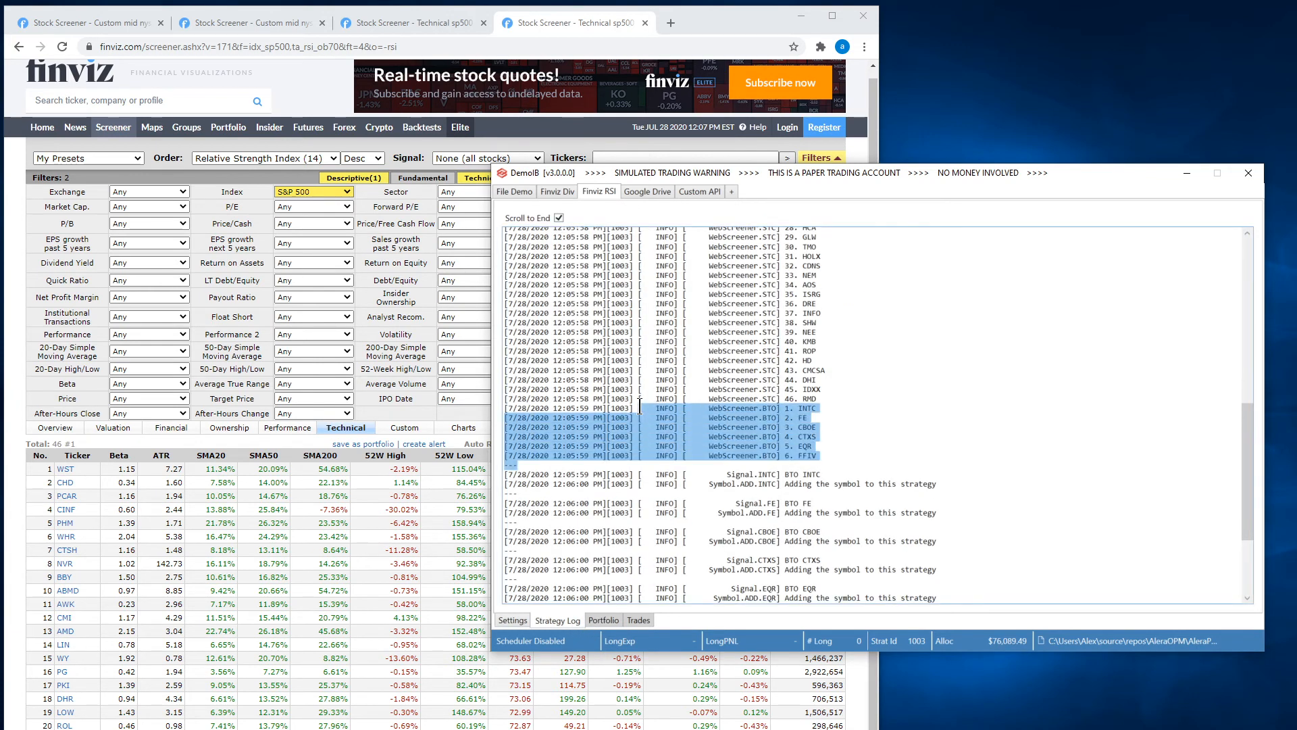
Run the Finviz RSI strategy from its settings and show its portfolio positions.
left_click(513, 620)
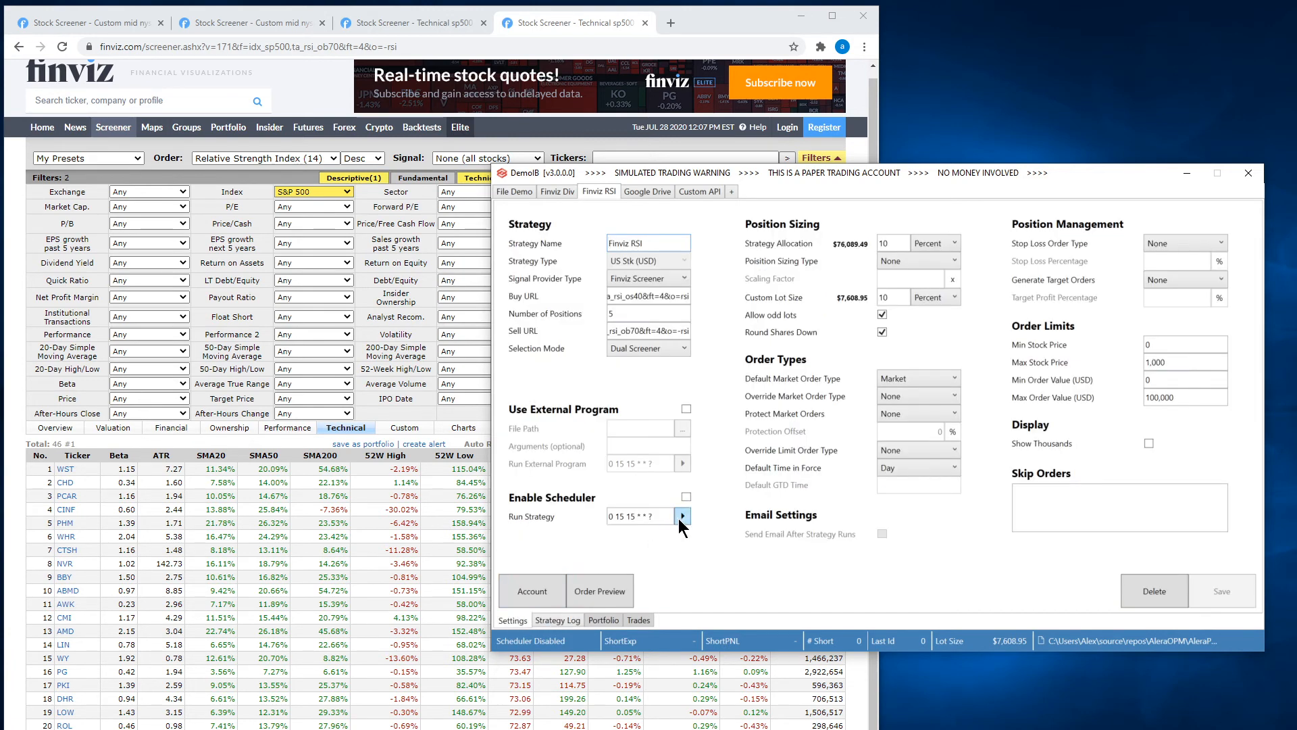
left_click(681, 518)
left_click(600, 619)
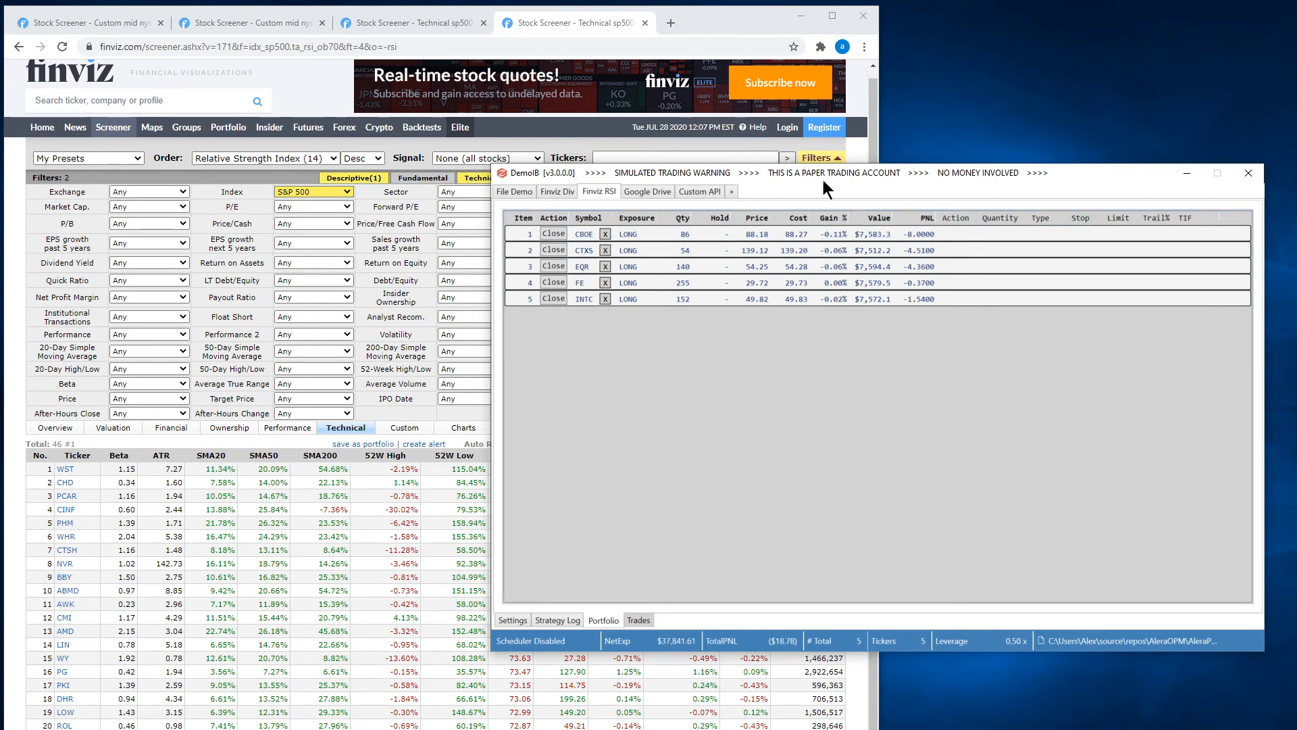
Review the overbought screener alongside the Finviz RSI portfolio positions, and return to the strategy's settings.
left_click_drag(900, 174, 924, 220)
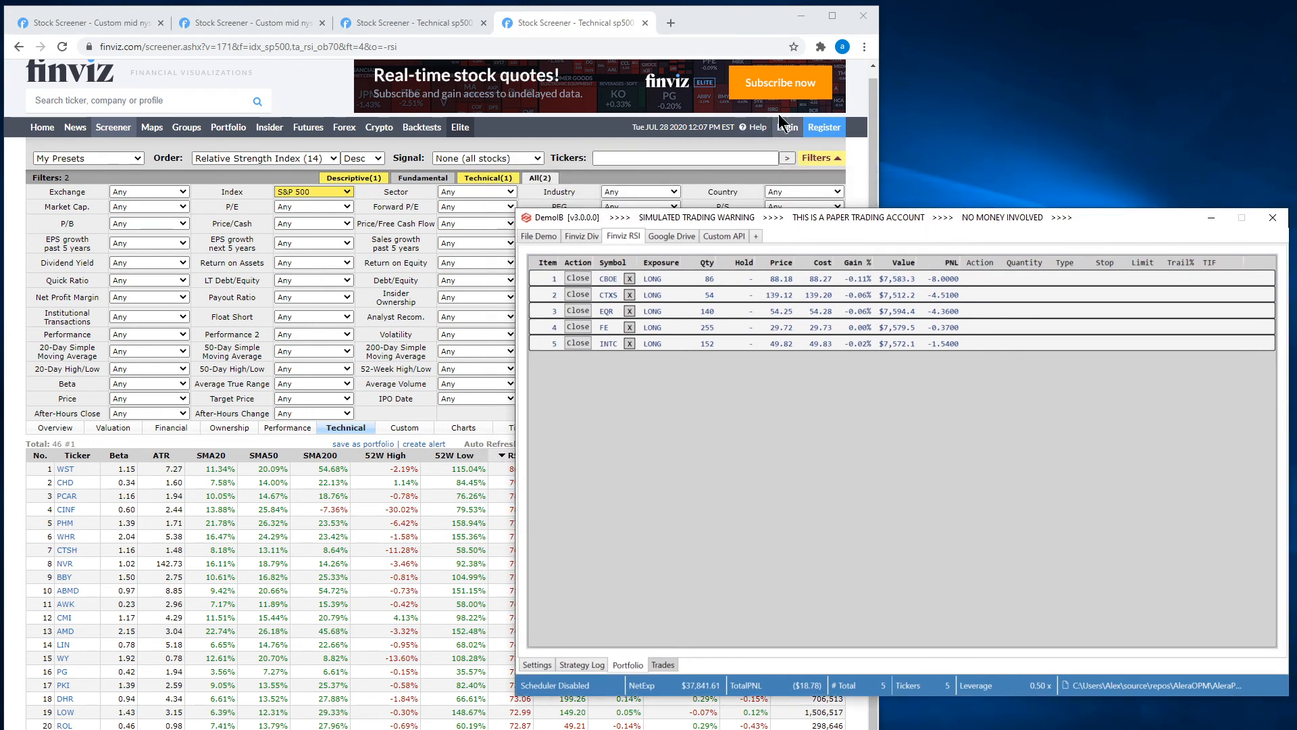
left_click(723, 26)
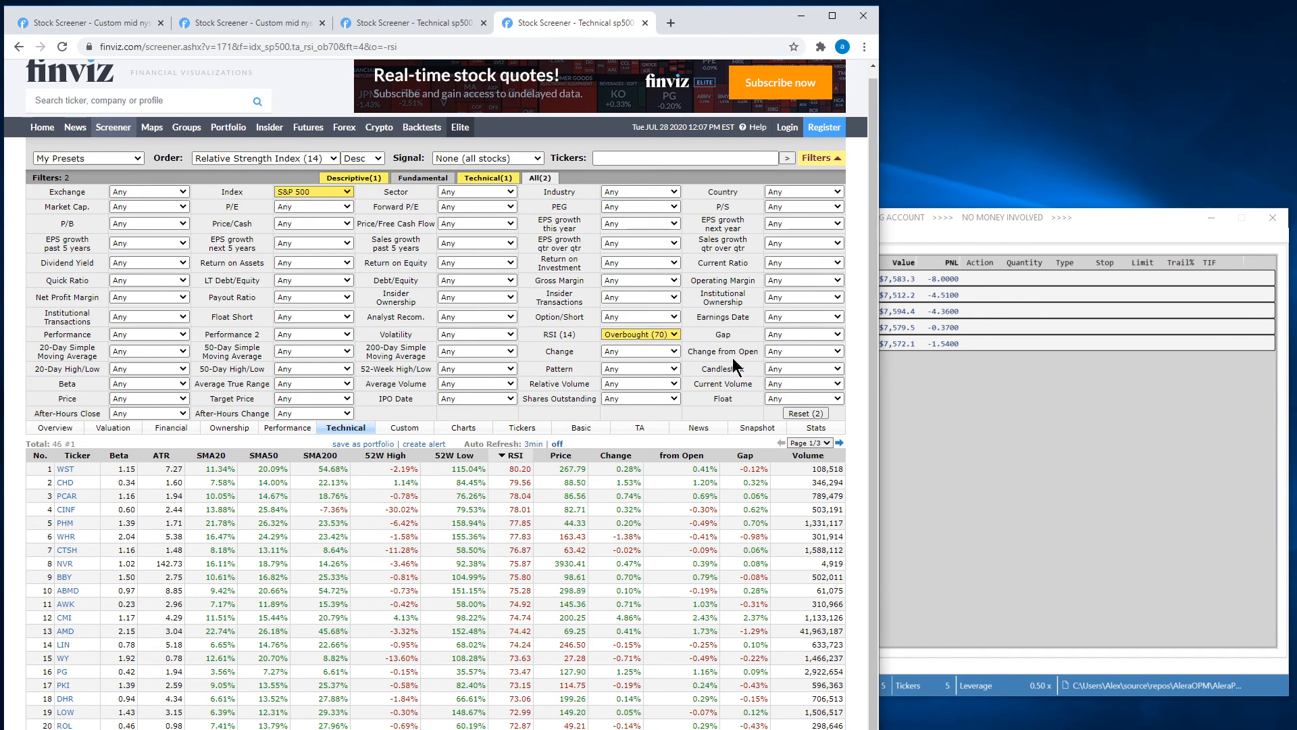
left_click(1021, 483)
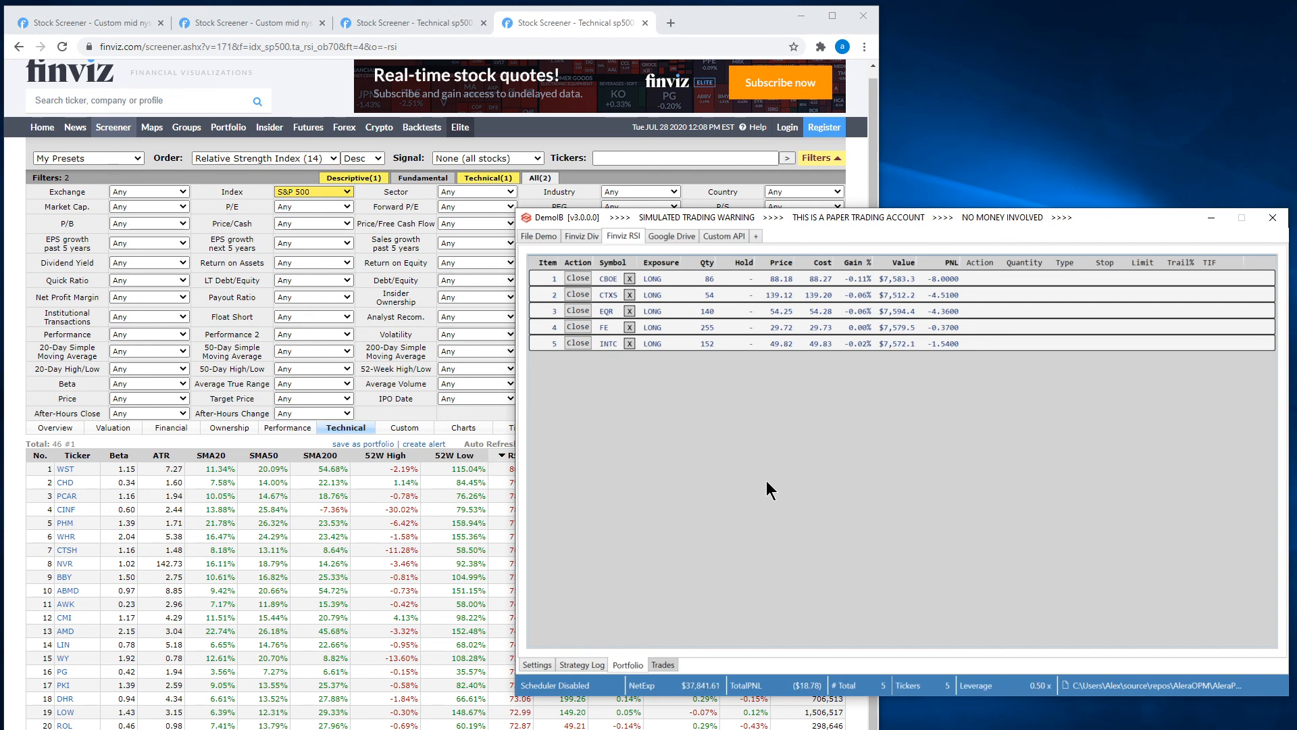
left_click(545, 668)
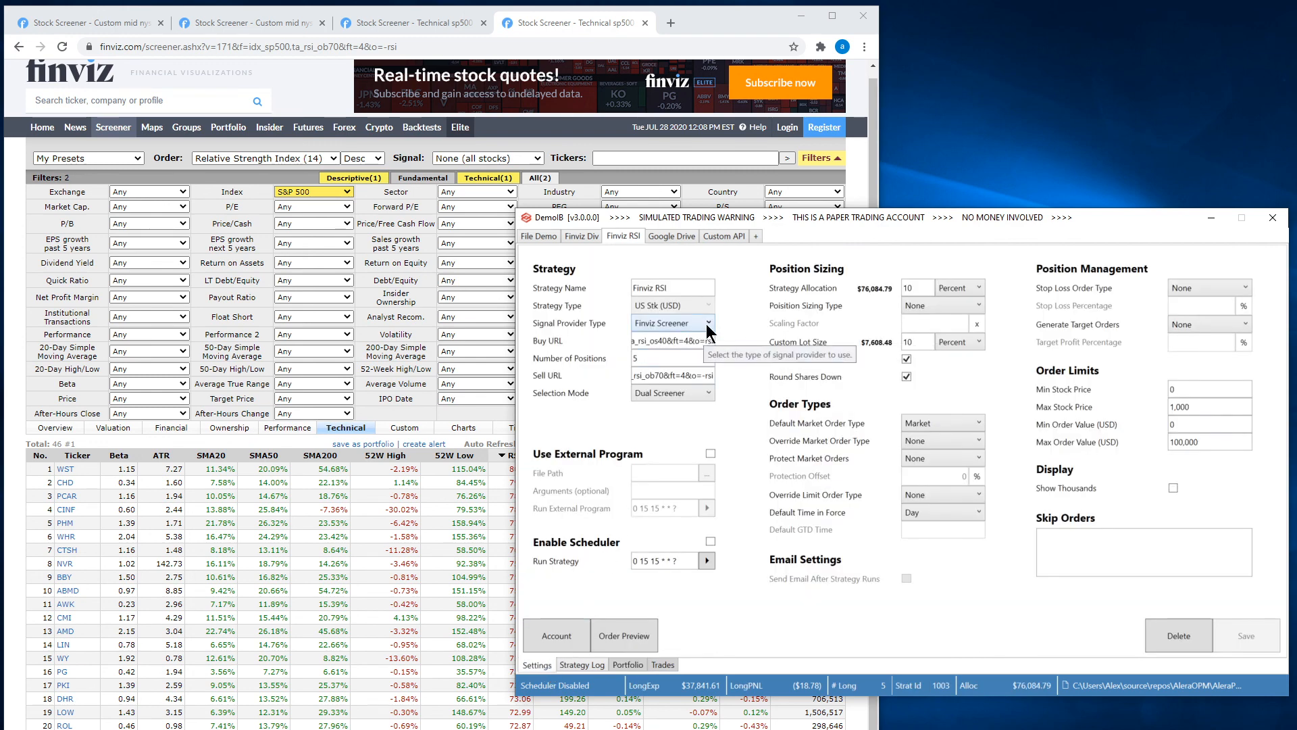